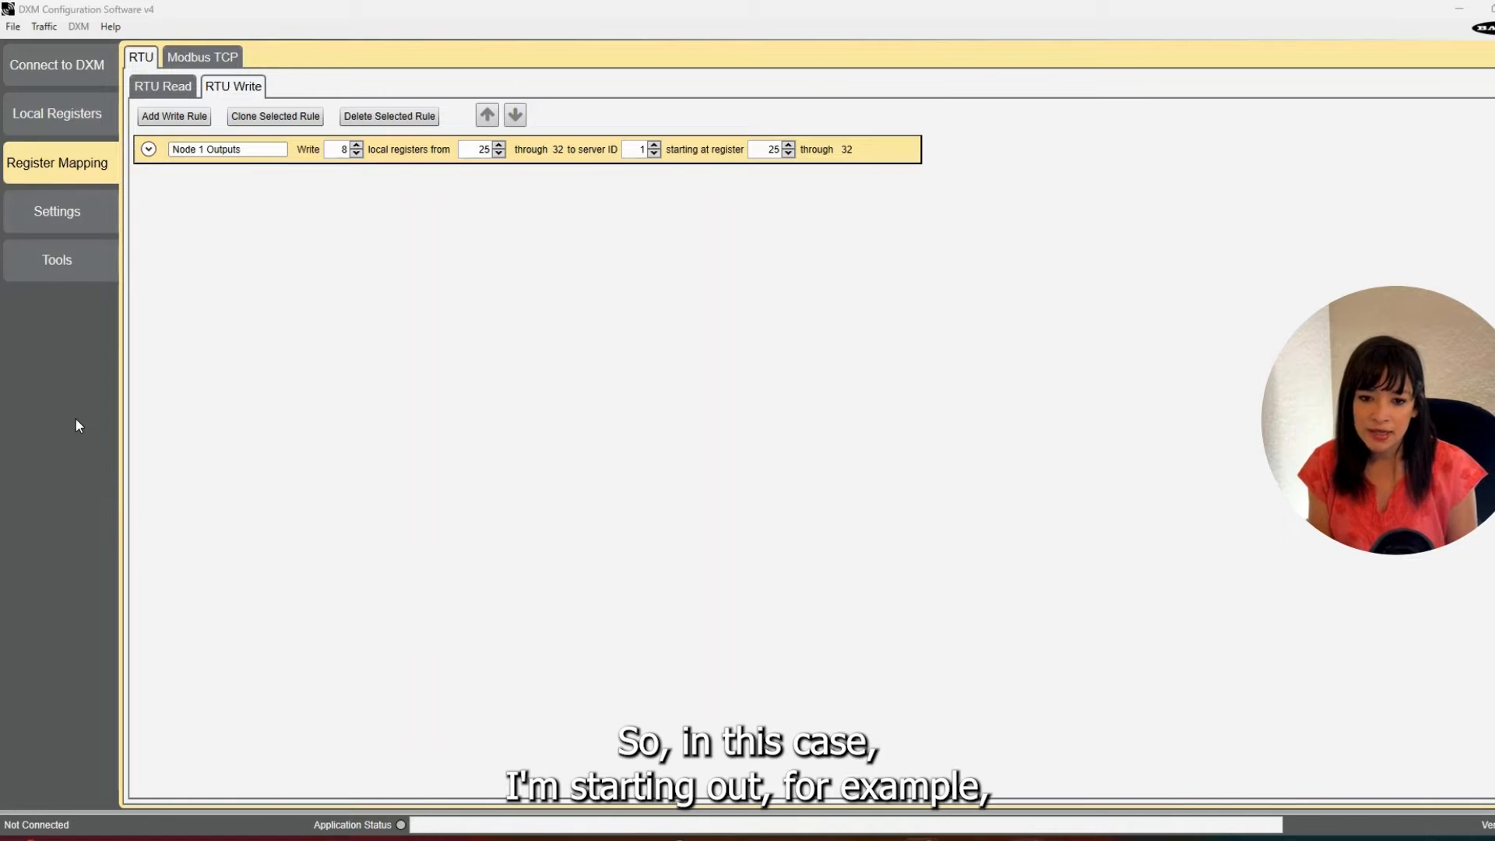
# - Review the DXM connection settings, the RTU read and write rules, and the local registers in use
pyautogui.click(61, 120)
pyautogui.click(42, 68)
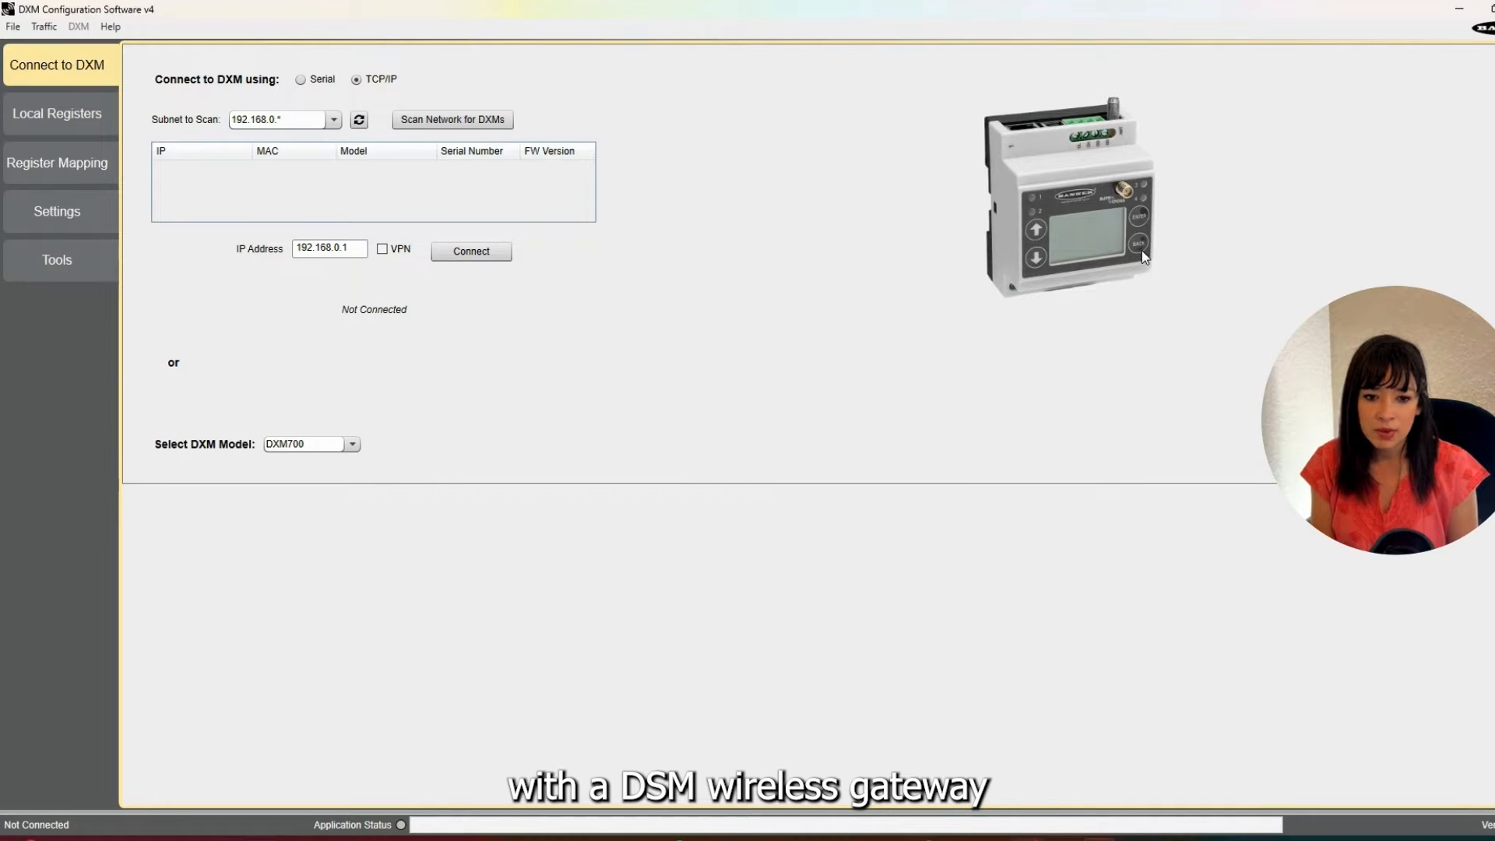
pyautogui.click(74, 116)
pyautogui.click(81, 166)
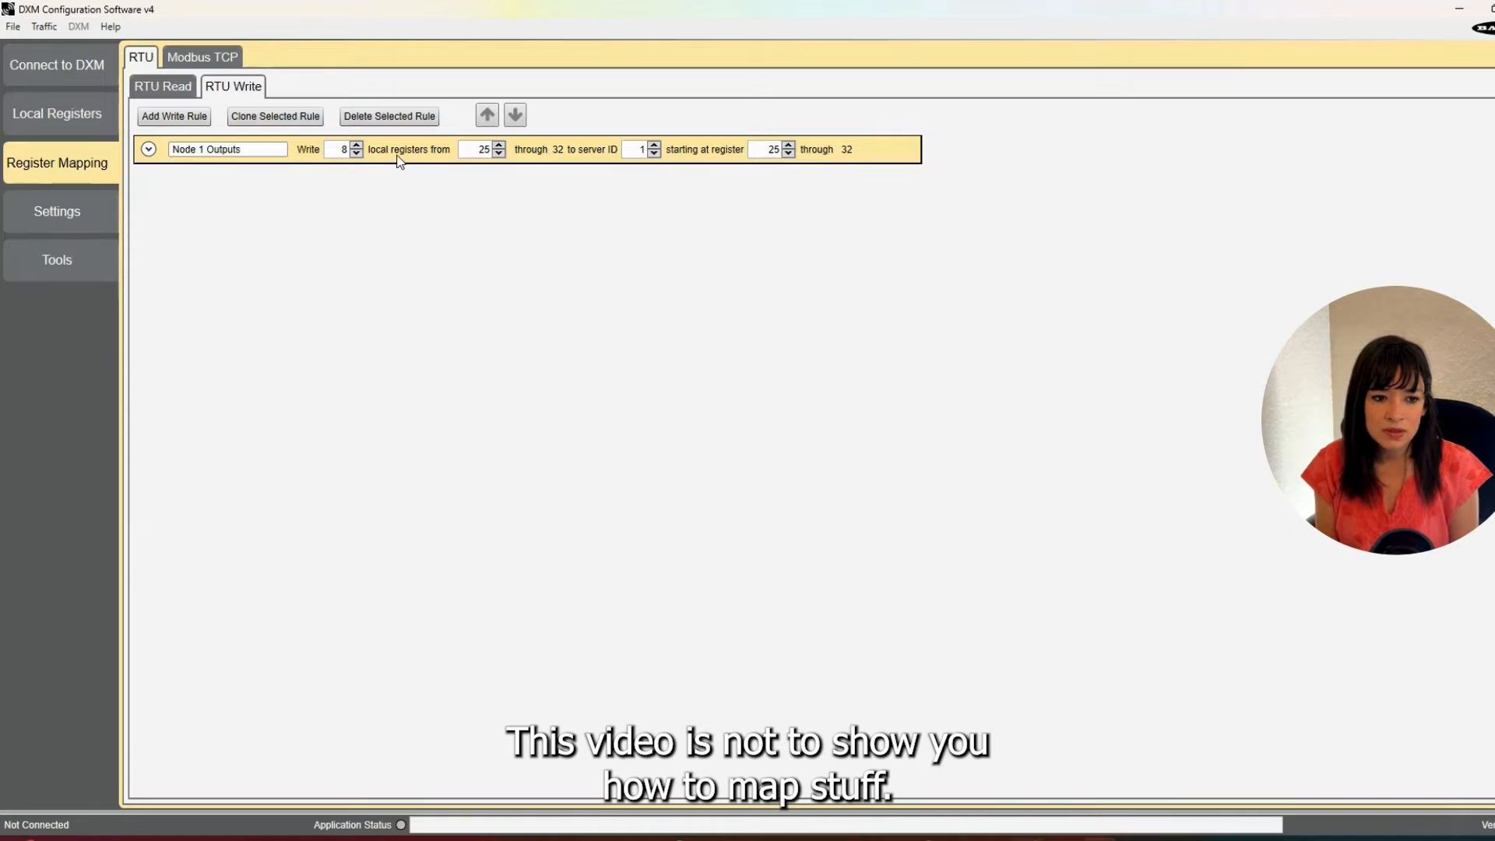
pyautogui.click(185, 90)
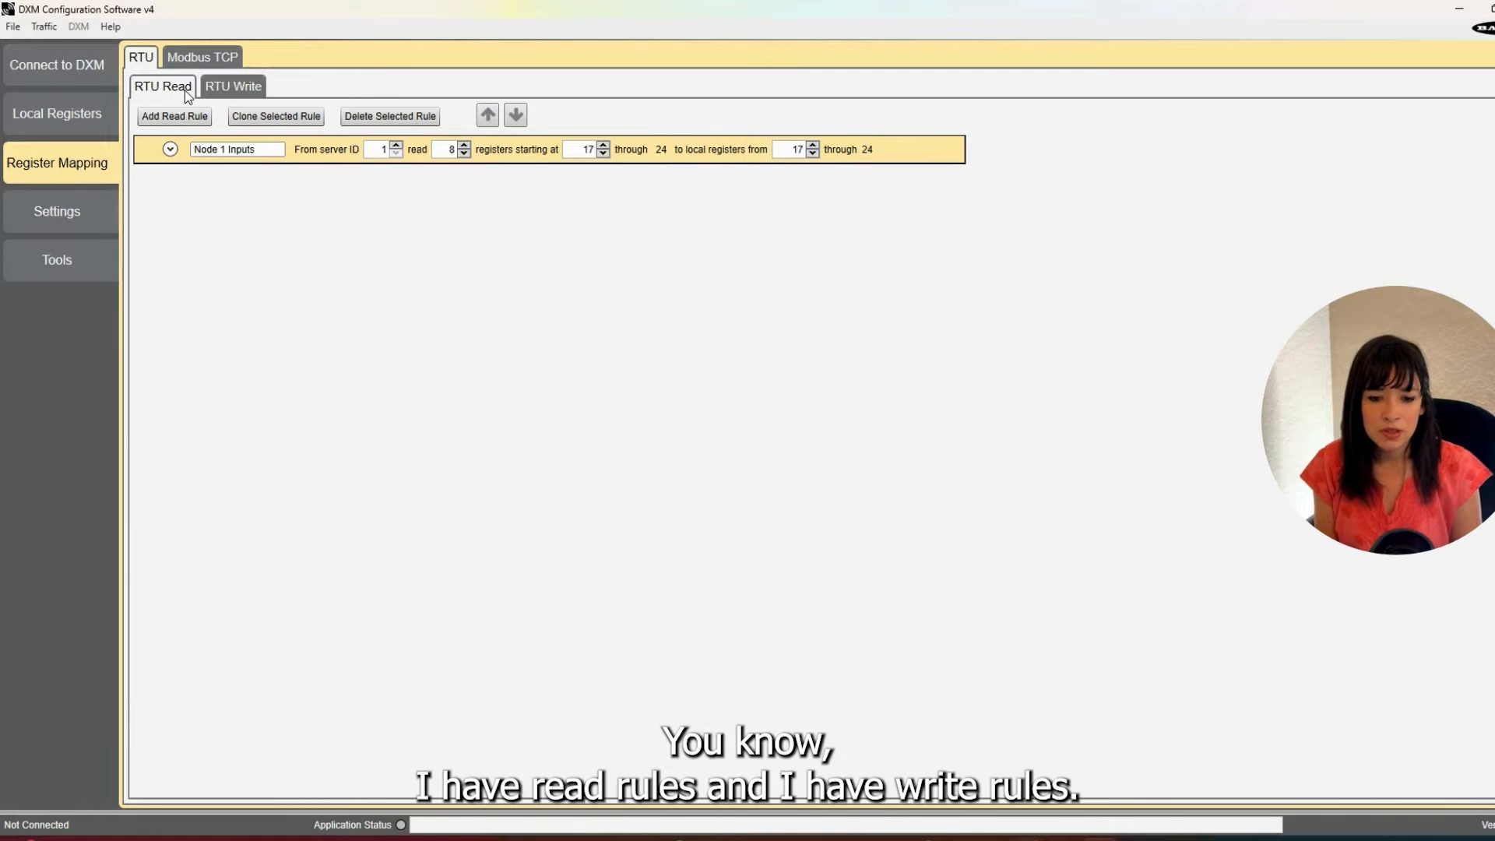
pyautogui.click(242, 150)
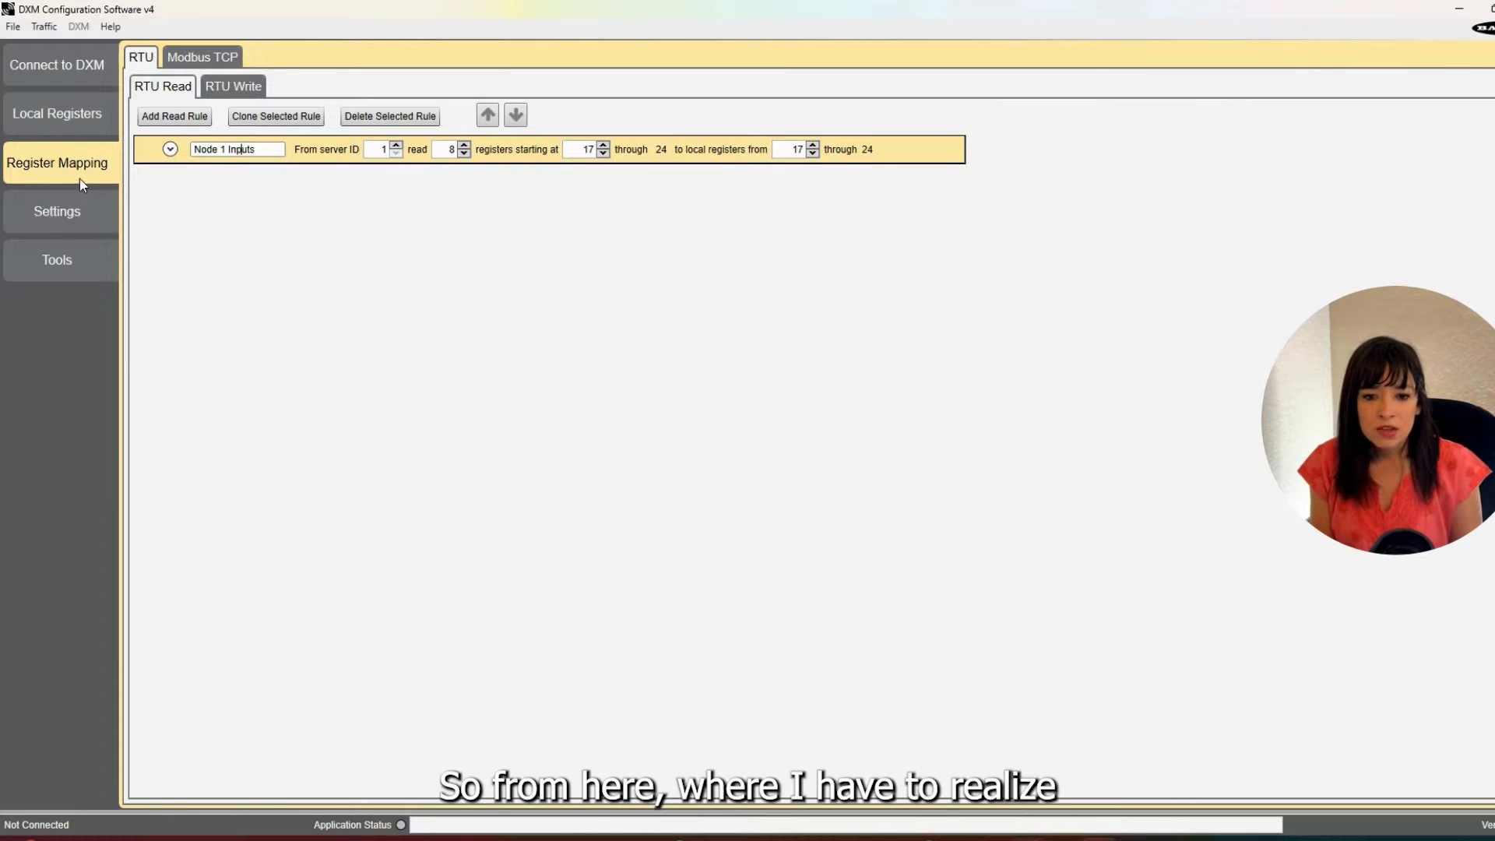
pyautogui.click(86, 115)
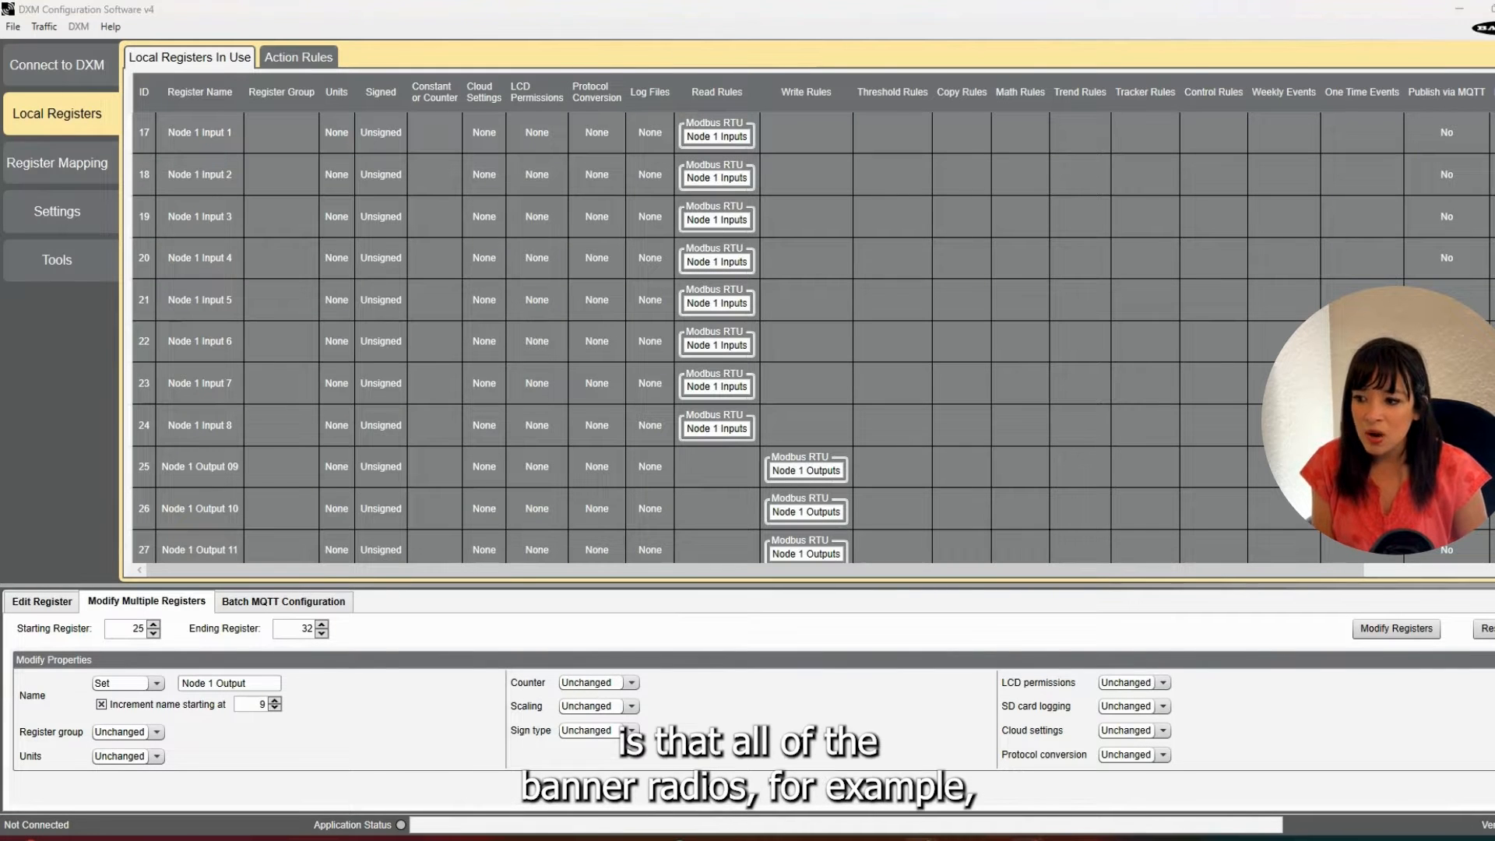
# - Switch to the Performance P2 Node datasheet in the browser and highlight the Device Message row's Modbus node formula in the P2 Holding Registers table
pyautogui.moveTo(1491, 210); pyautogui.dragTo(303, 127)
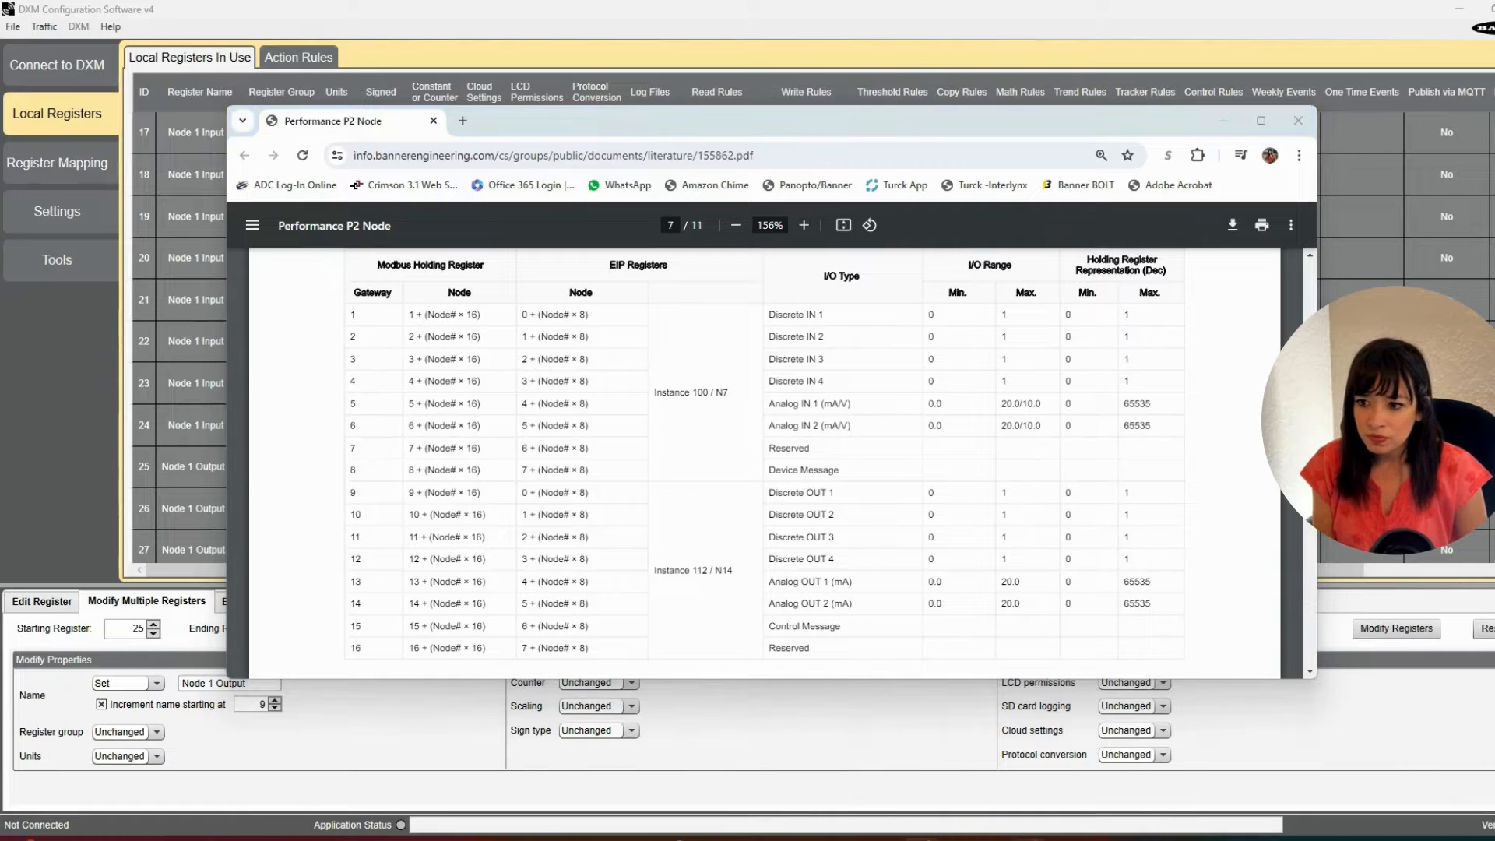
pyautogui.click(1261, 122)
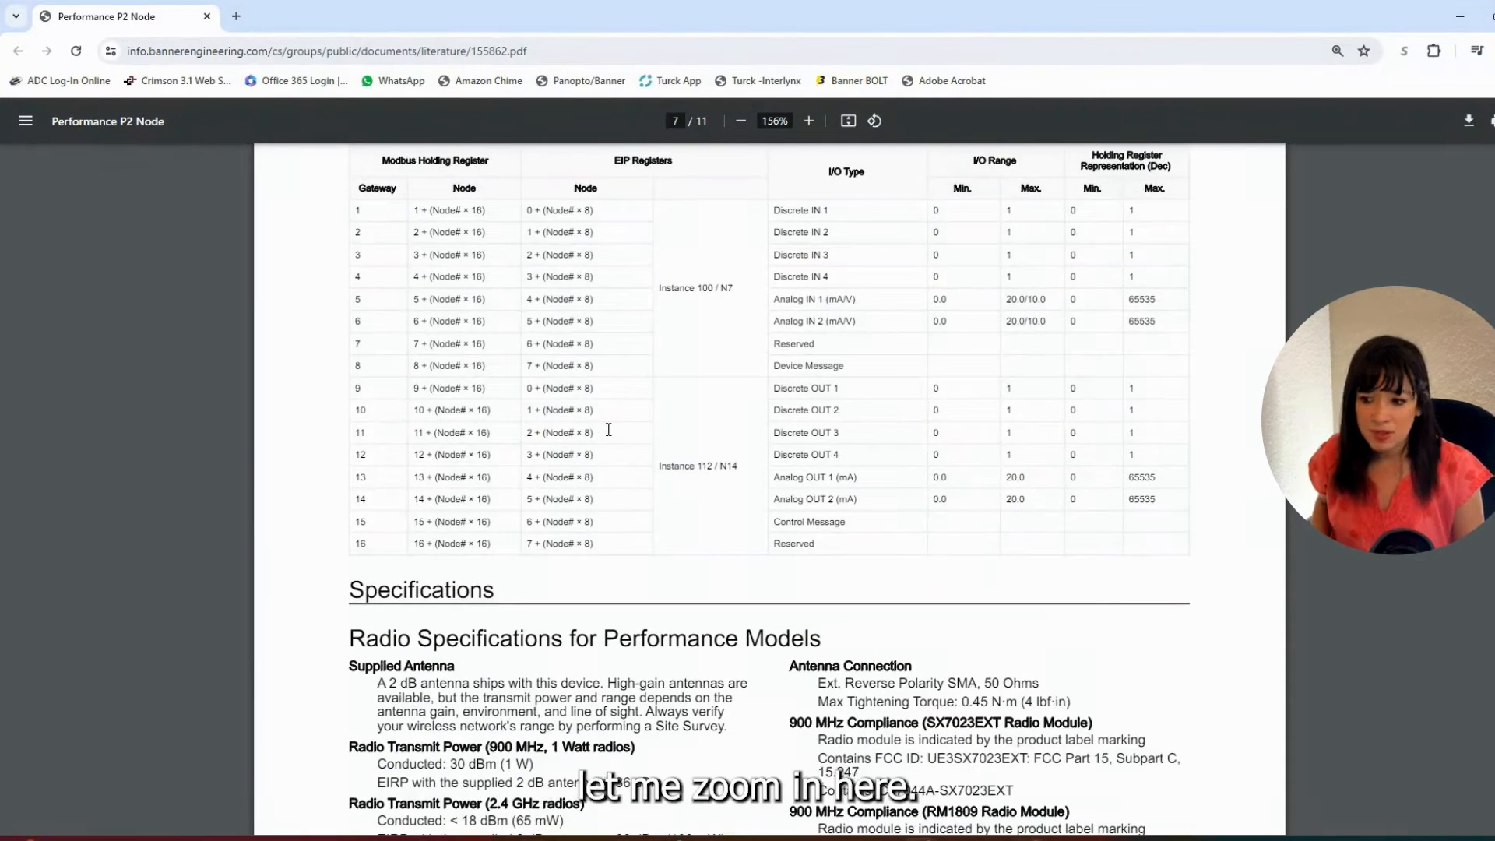
pyautogui.scroll(2, 609, 430)
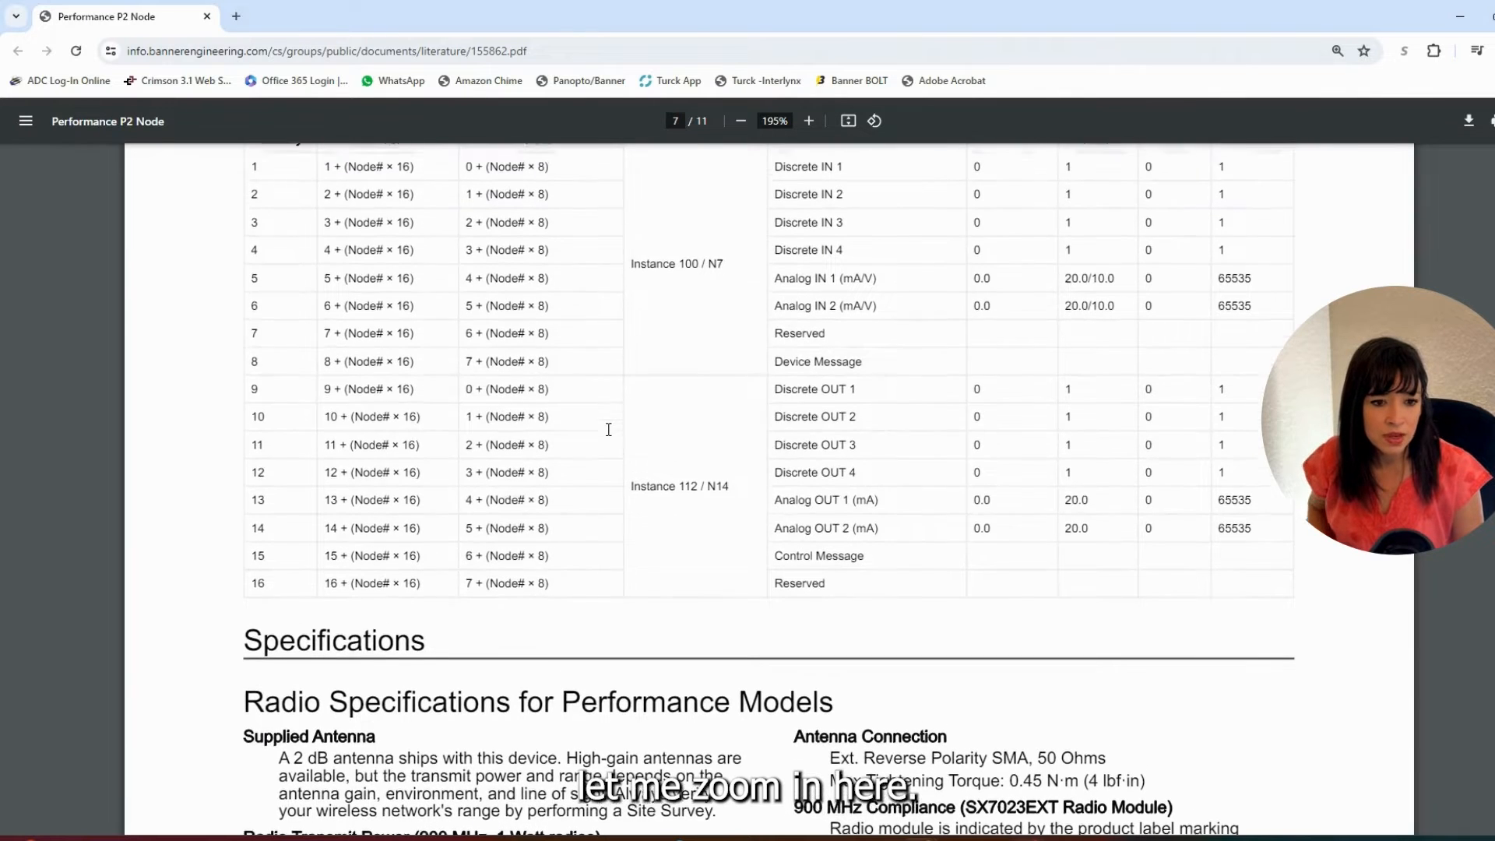
pyautogui.scroll(3, 609, 430)
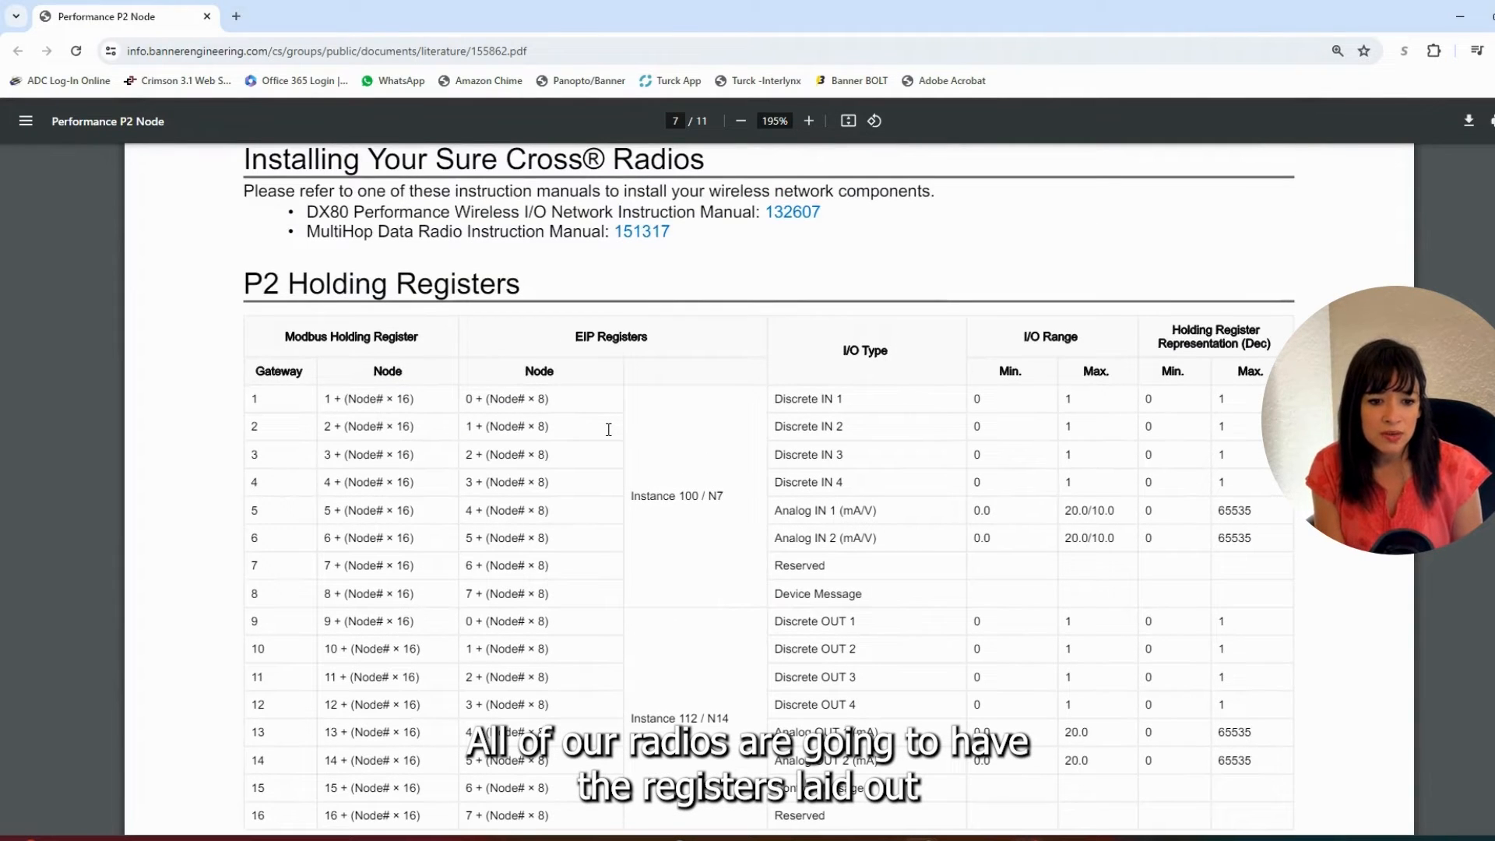
pyautogui.scroll(-1, 609, 430)
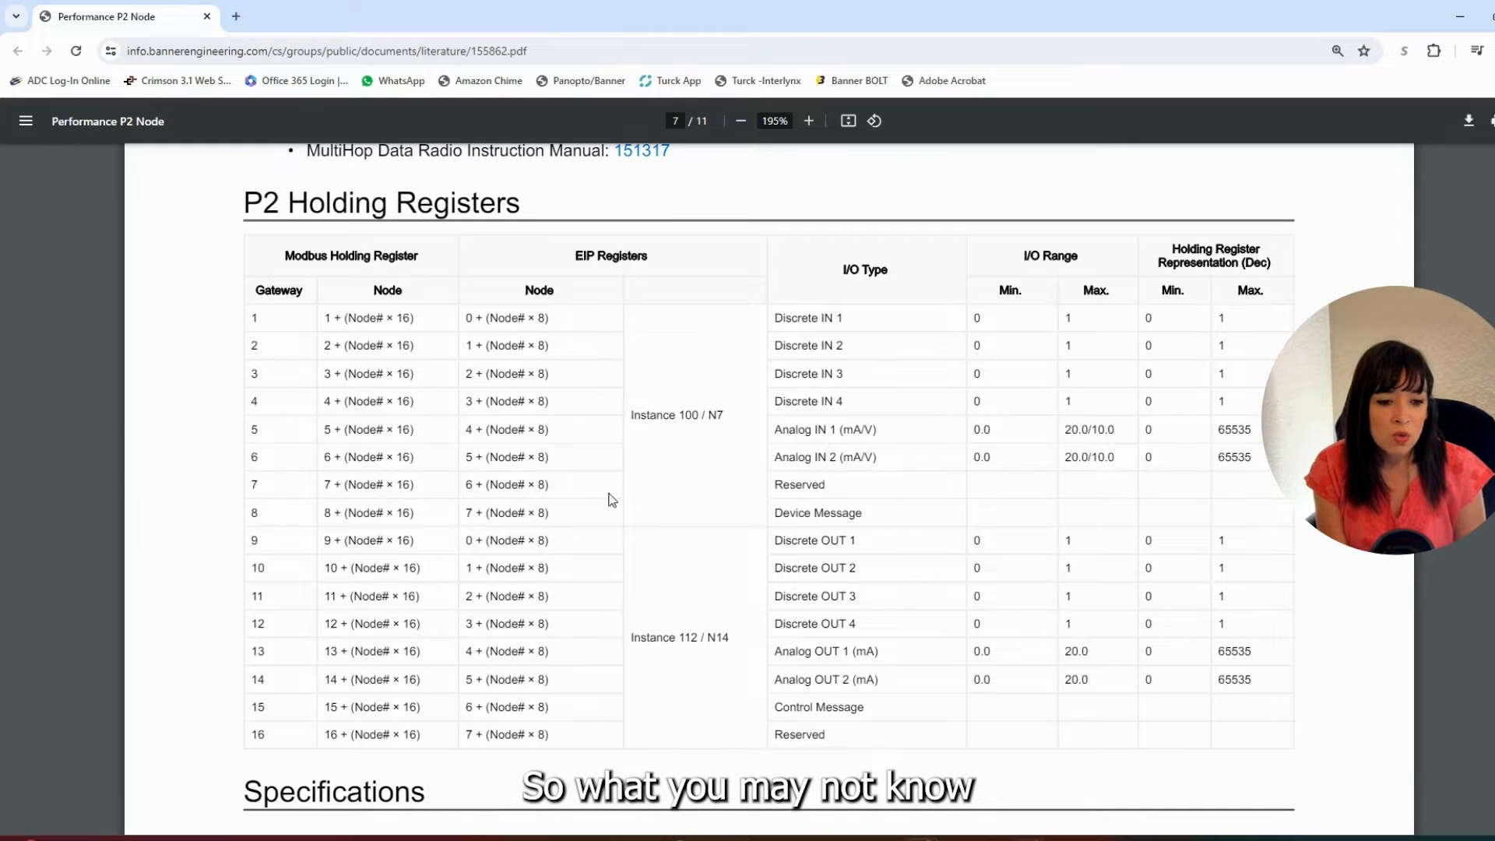
pyautogui.moveTo(551, 485); pyautogui.dragTo(469, 485)
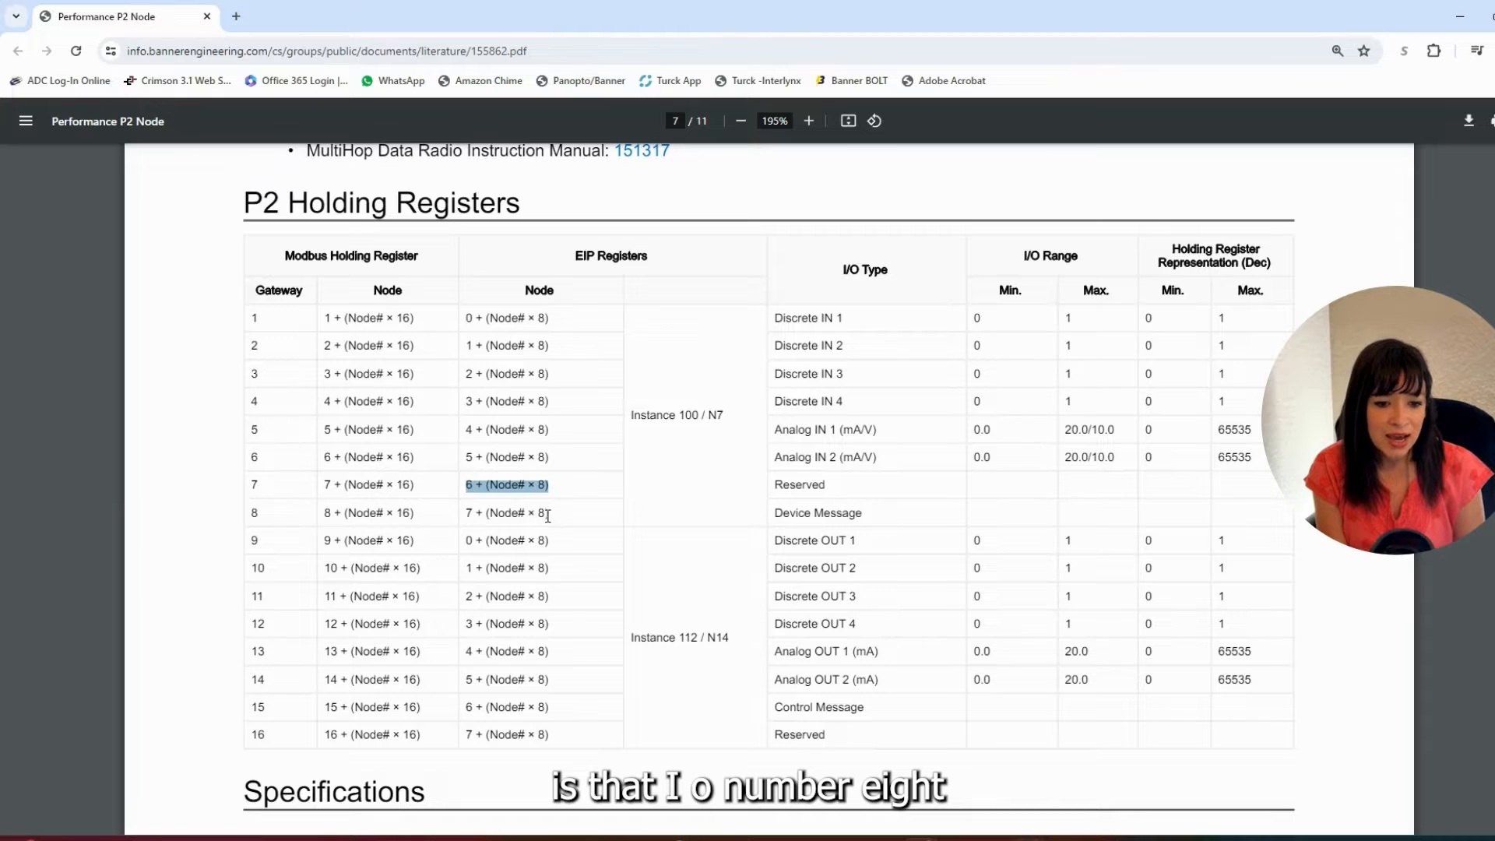
pyautogui.moveTo(547, 512); pyautogui.dragTo(320, 513)
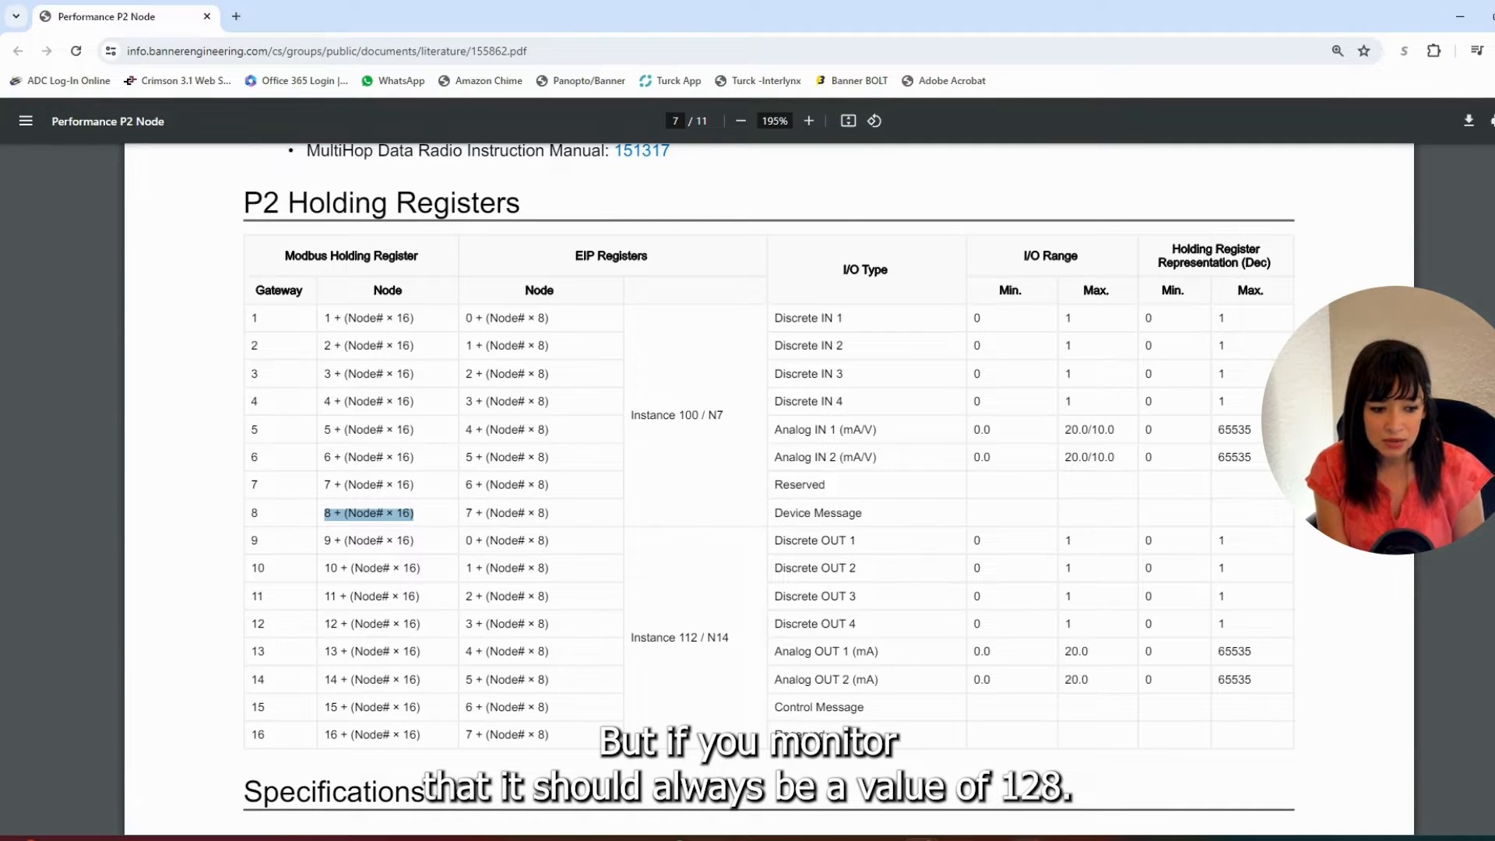
# - Switch back to DXM Configuration Software and check the Register View source options and the Node 1 Inputs read rule
pyautogui.hotkey('alt', 'Tab')
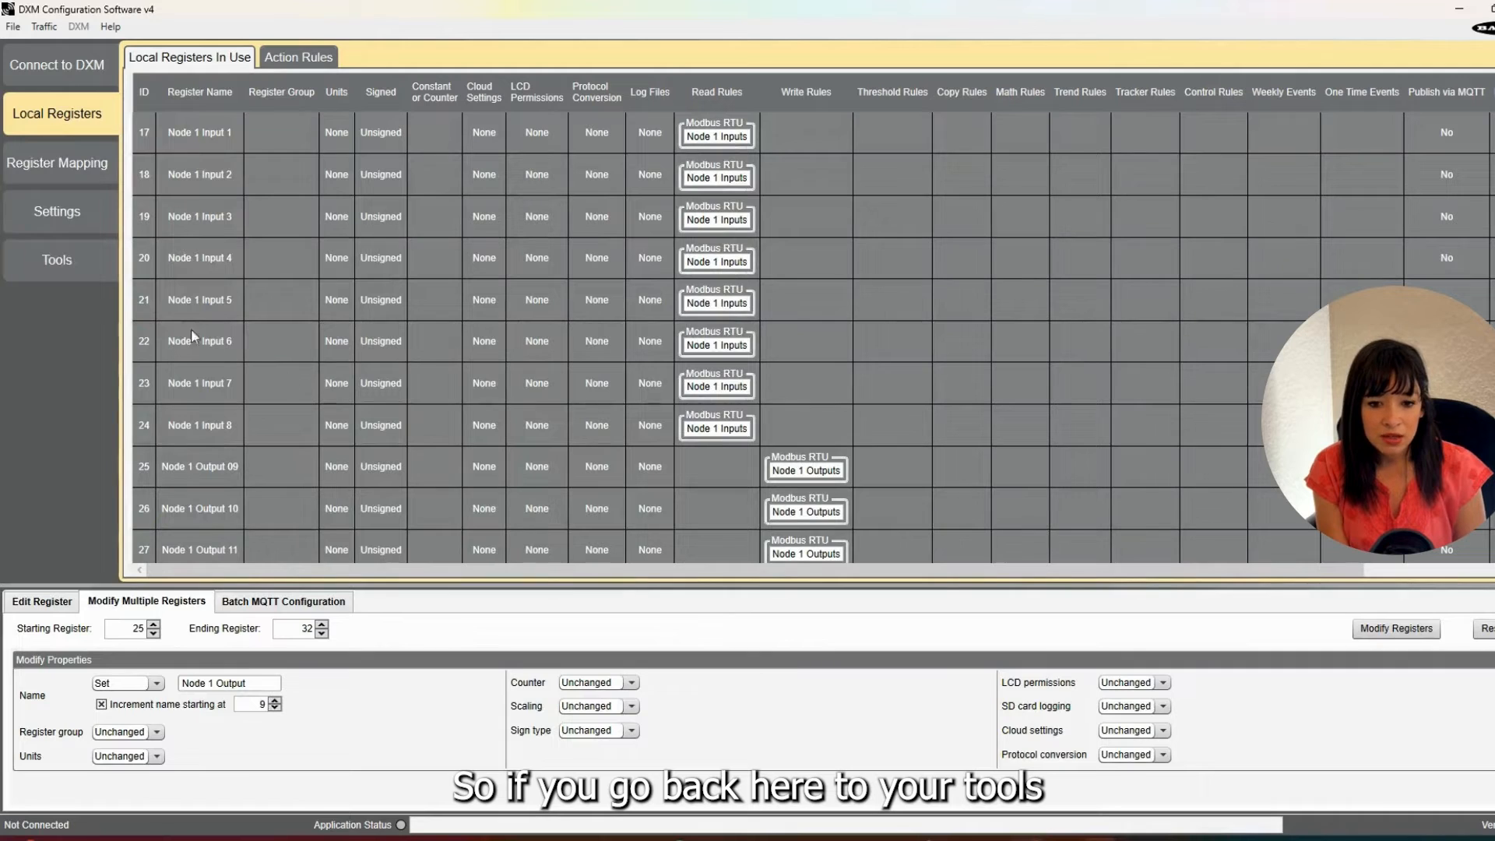
pyautogui.click(67, 261)
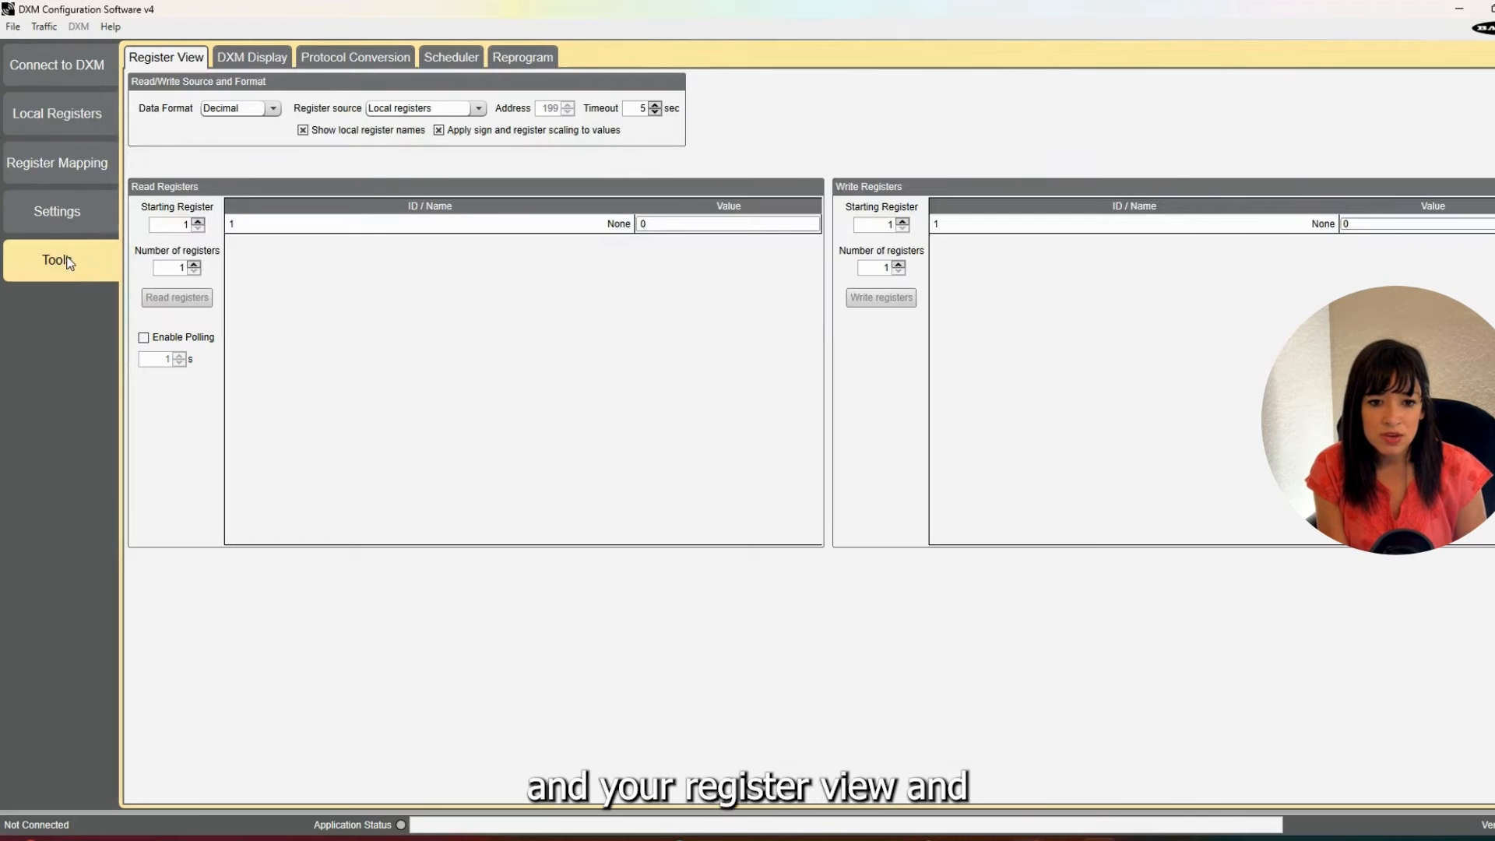
pyautogui.click(432, 111)
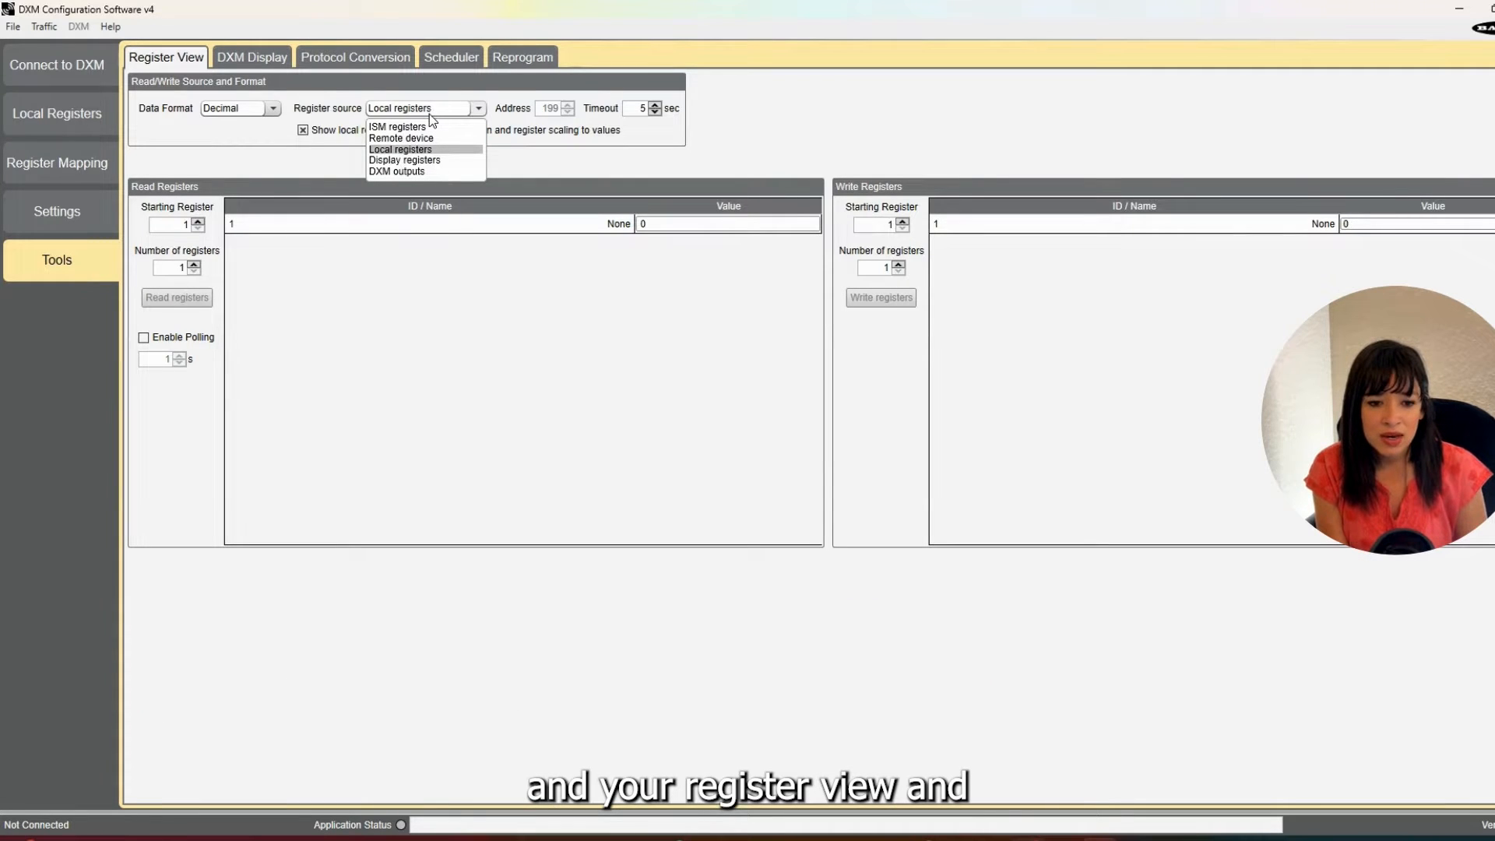
pyautogui.click(78, 118)
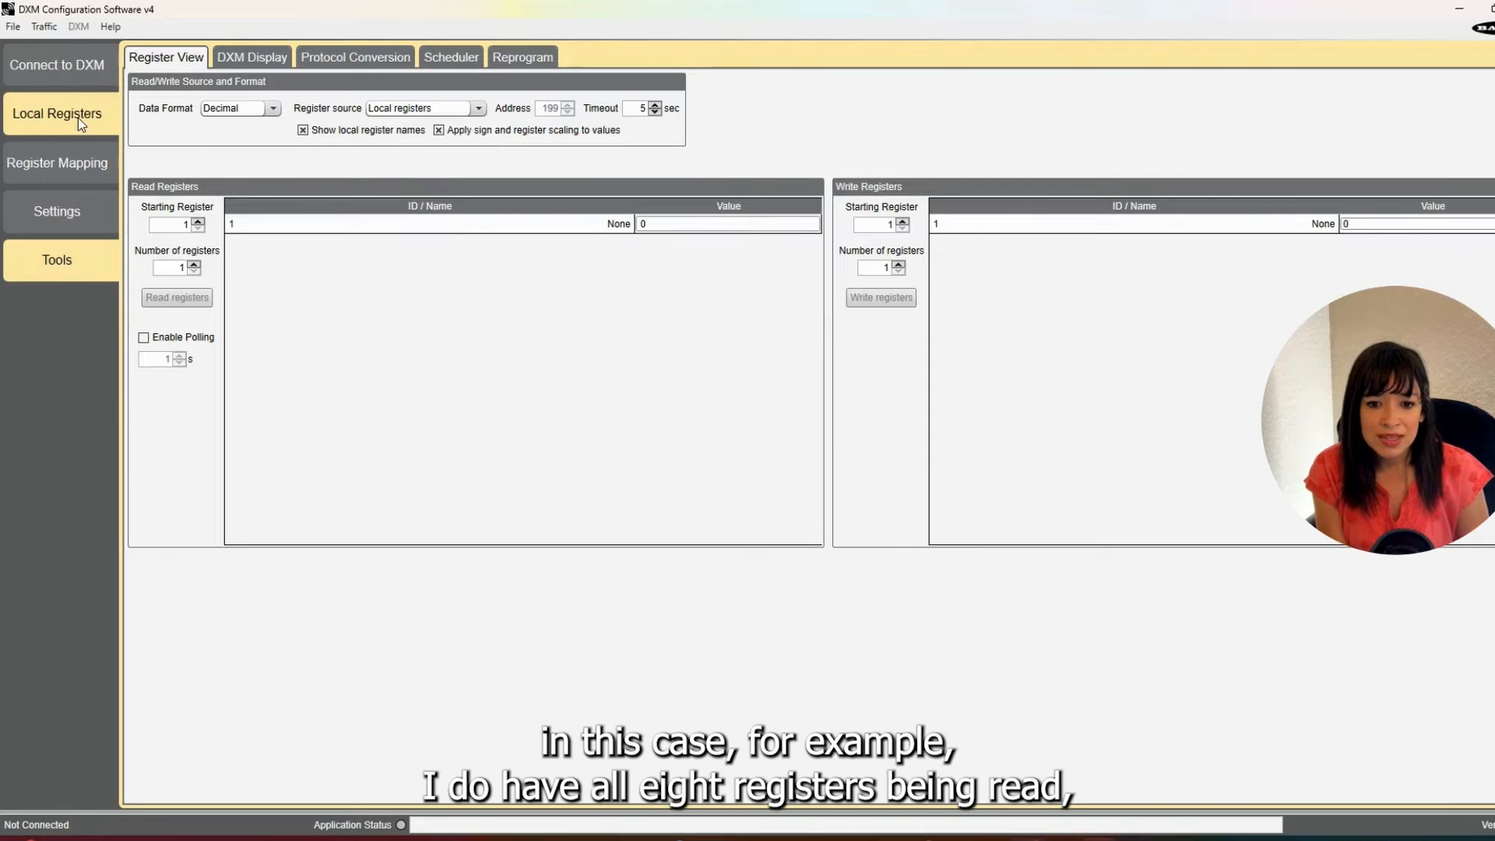
pyautogui.click(81, 155)
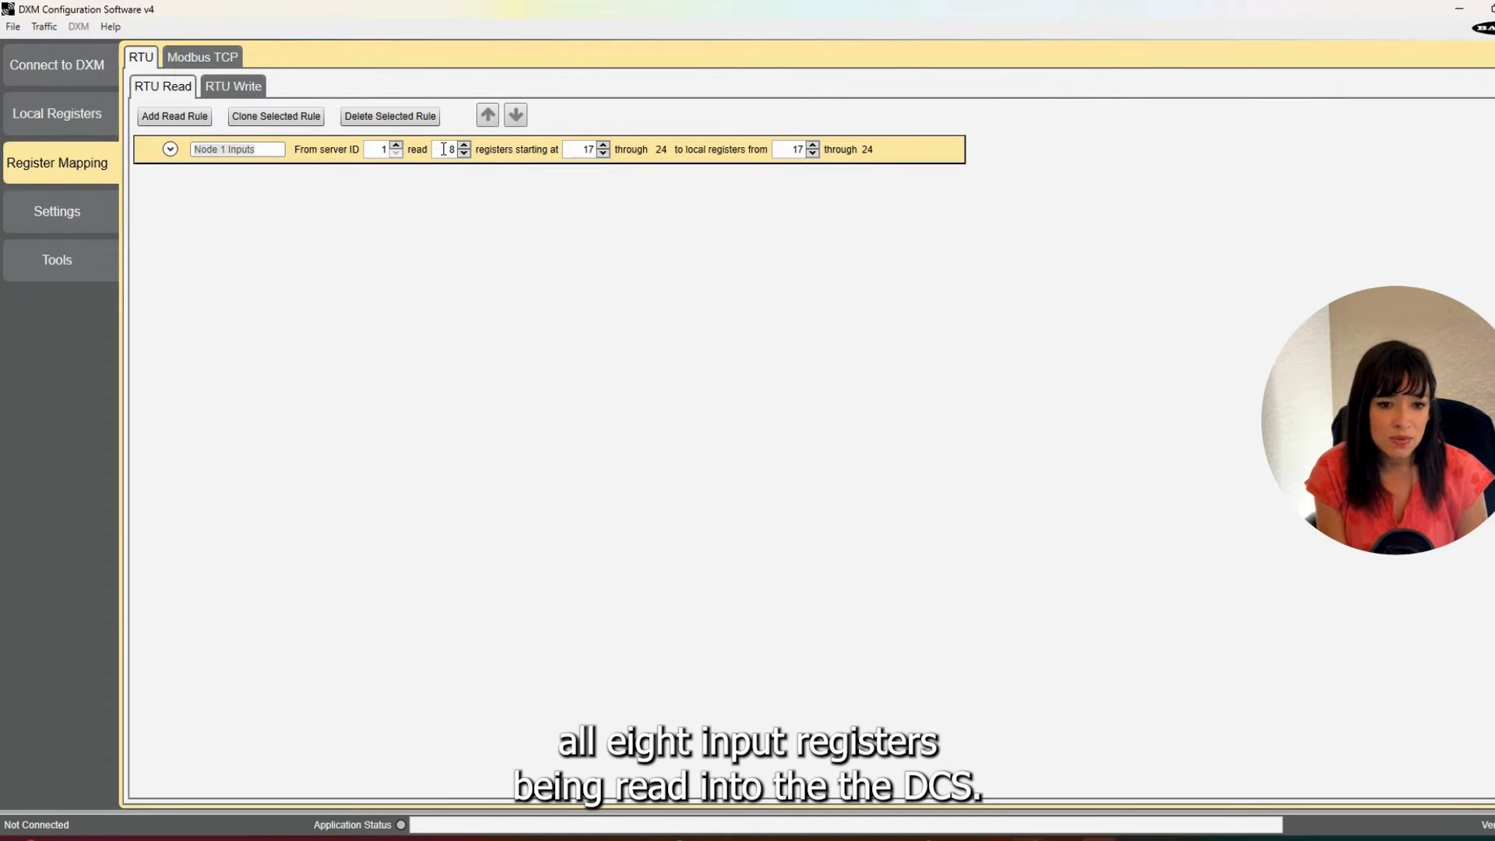
# - Set the Register View to read 8 local registers starting at register 17
pyautogui.click(74, 265)
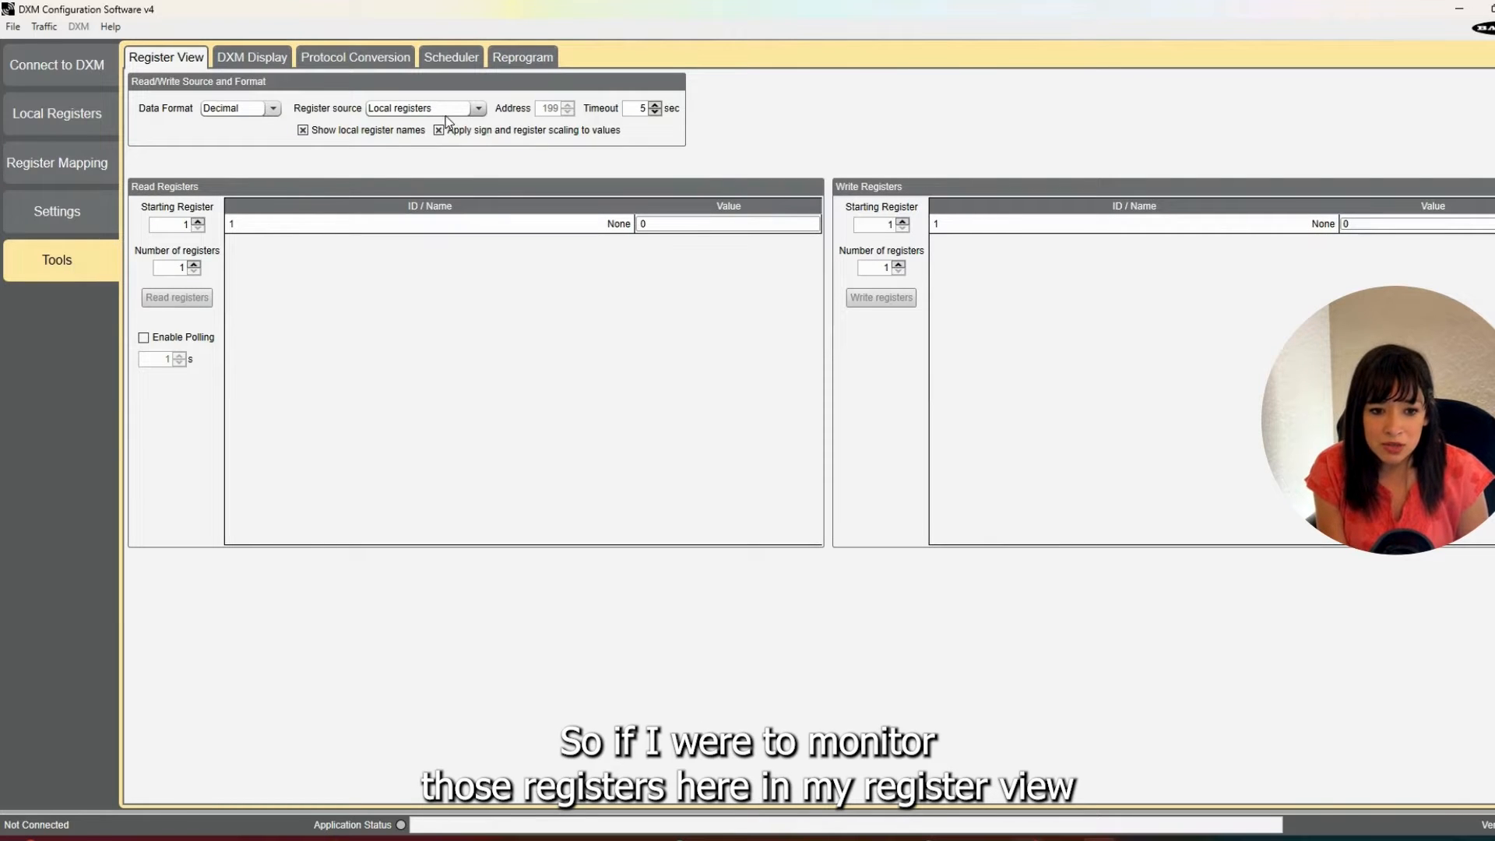
pyautogui.doubleClick(181, 225)
pyautogui.write('17')
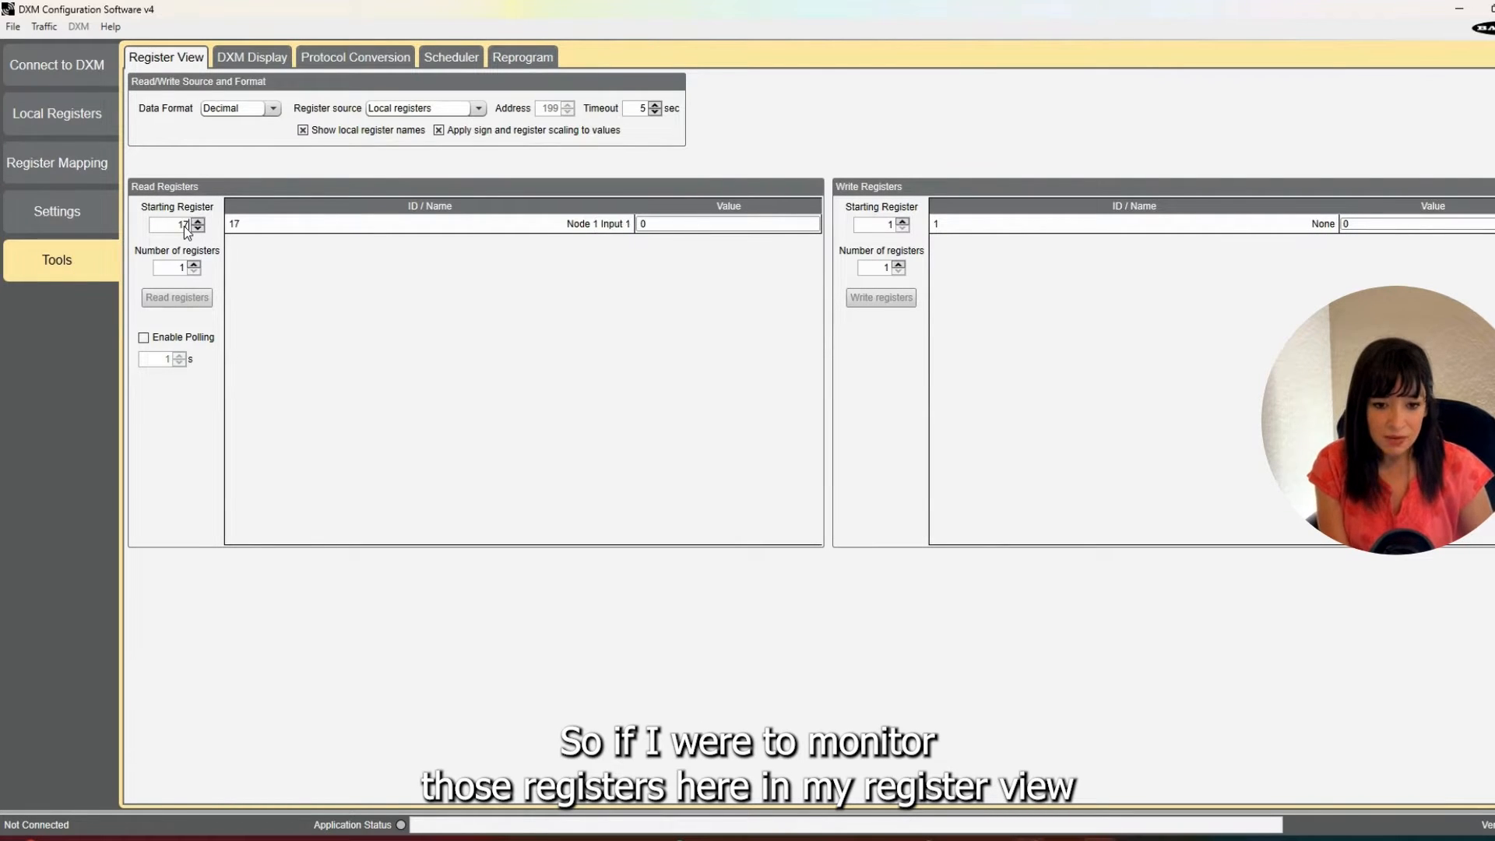
pyautogui.doubleClick(167, 268)
pyautogui.write('8')
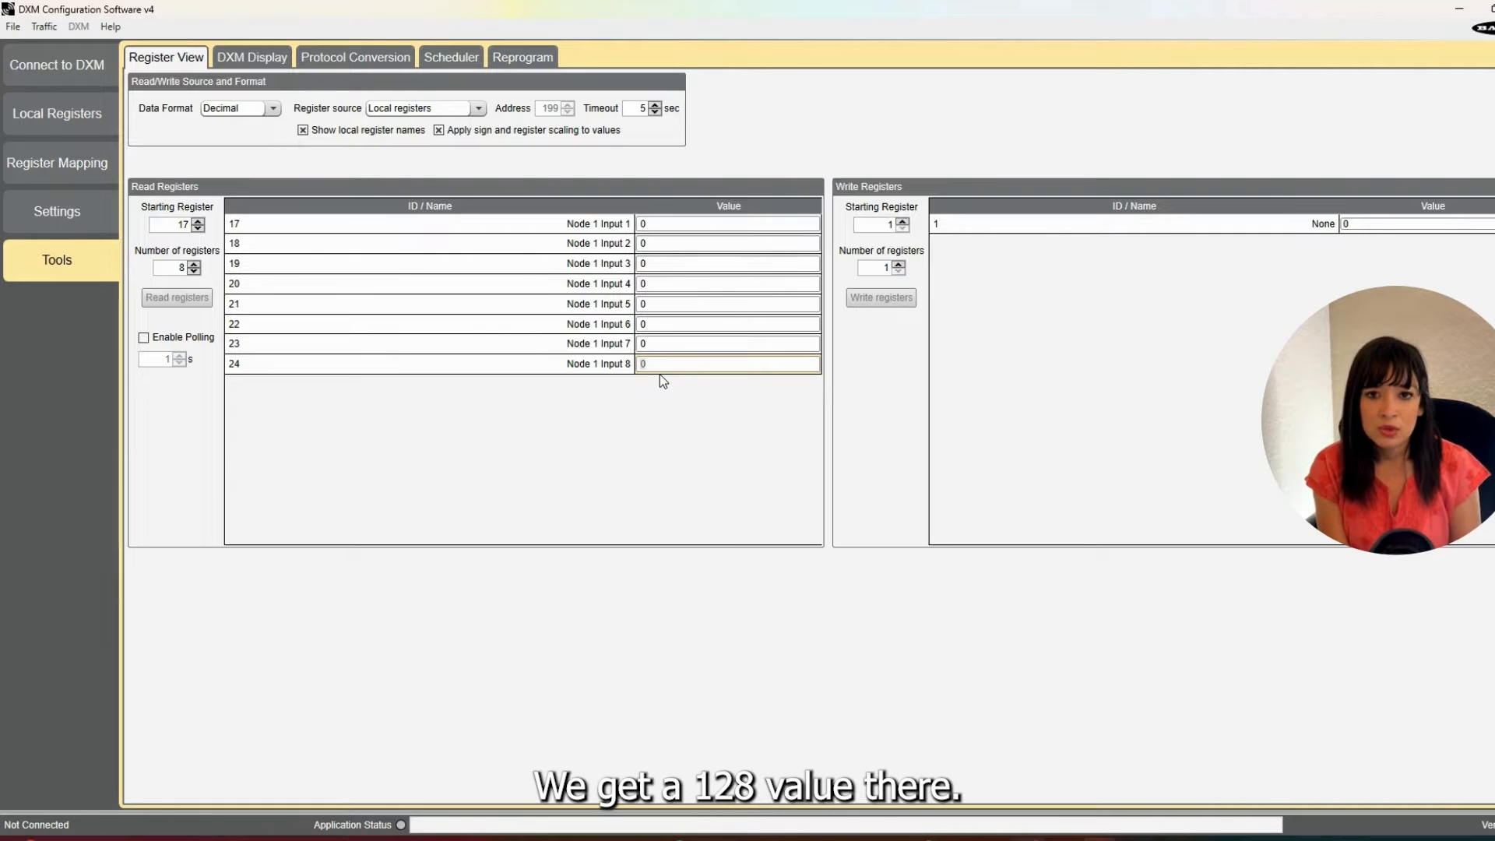
# - Compare the Node 1 Inputs read rule with the P2 Node datasheet, highlighting the formula 8 + (Node# × 16)
pyautogui.click(78, 120)
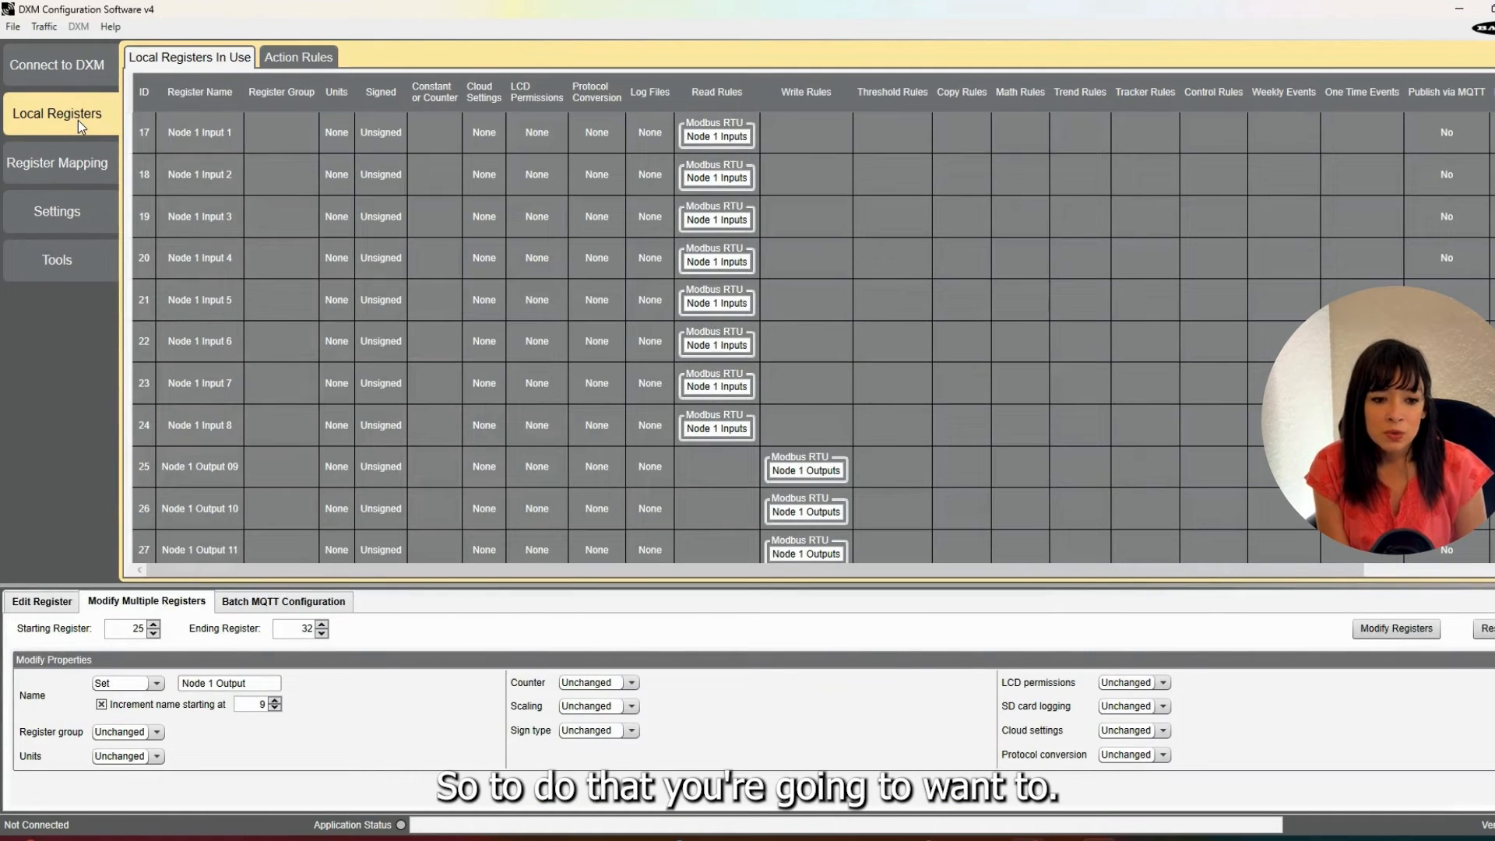
pyautogui.click(66, 164)
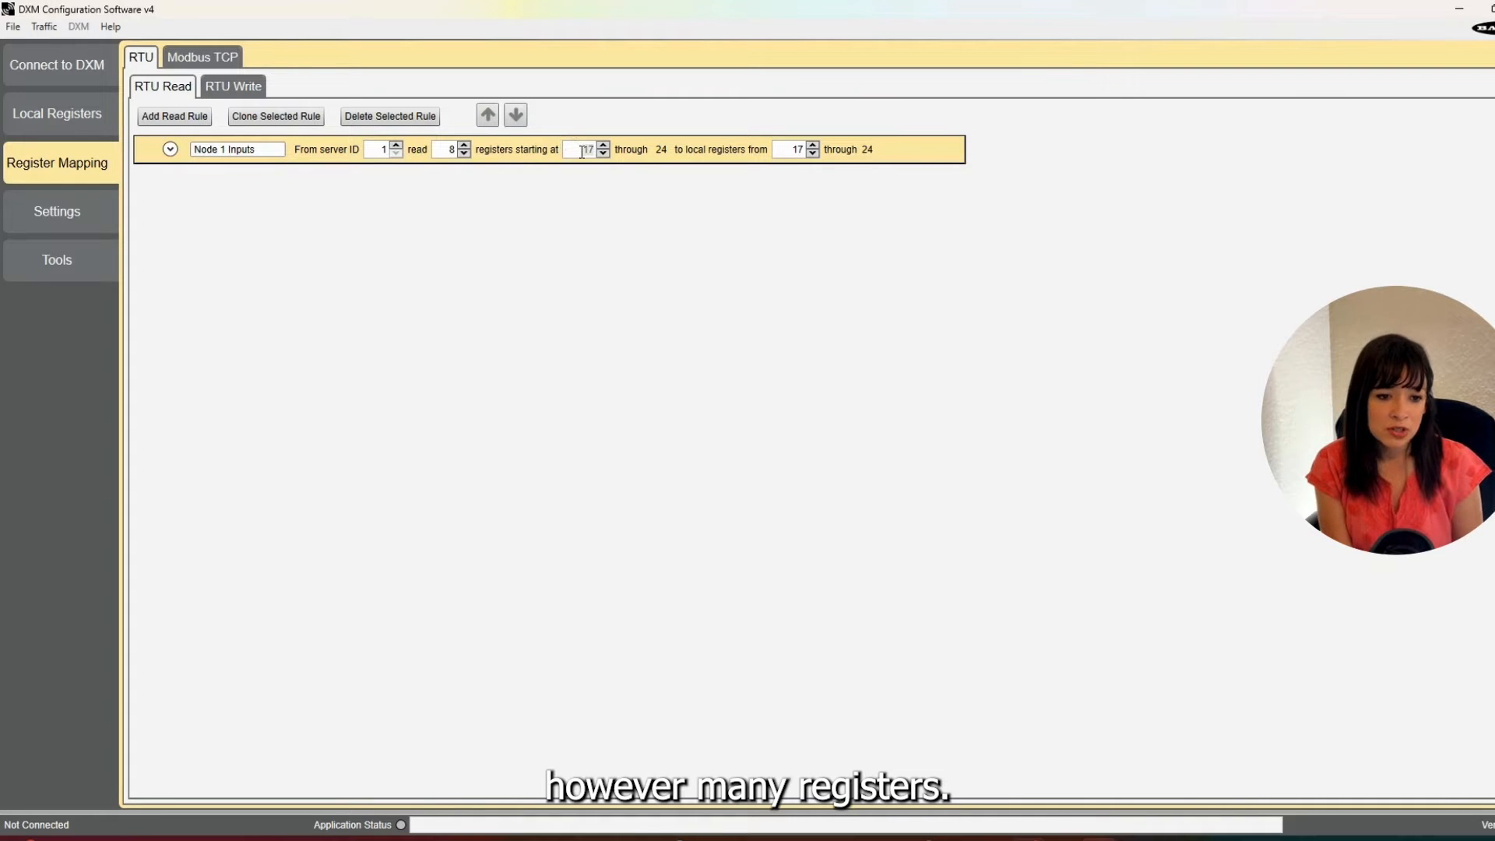
pyautogui.moveTo(1098, 839)
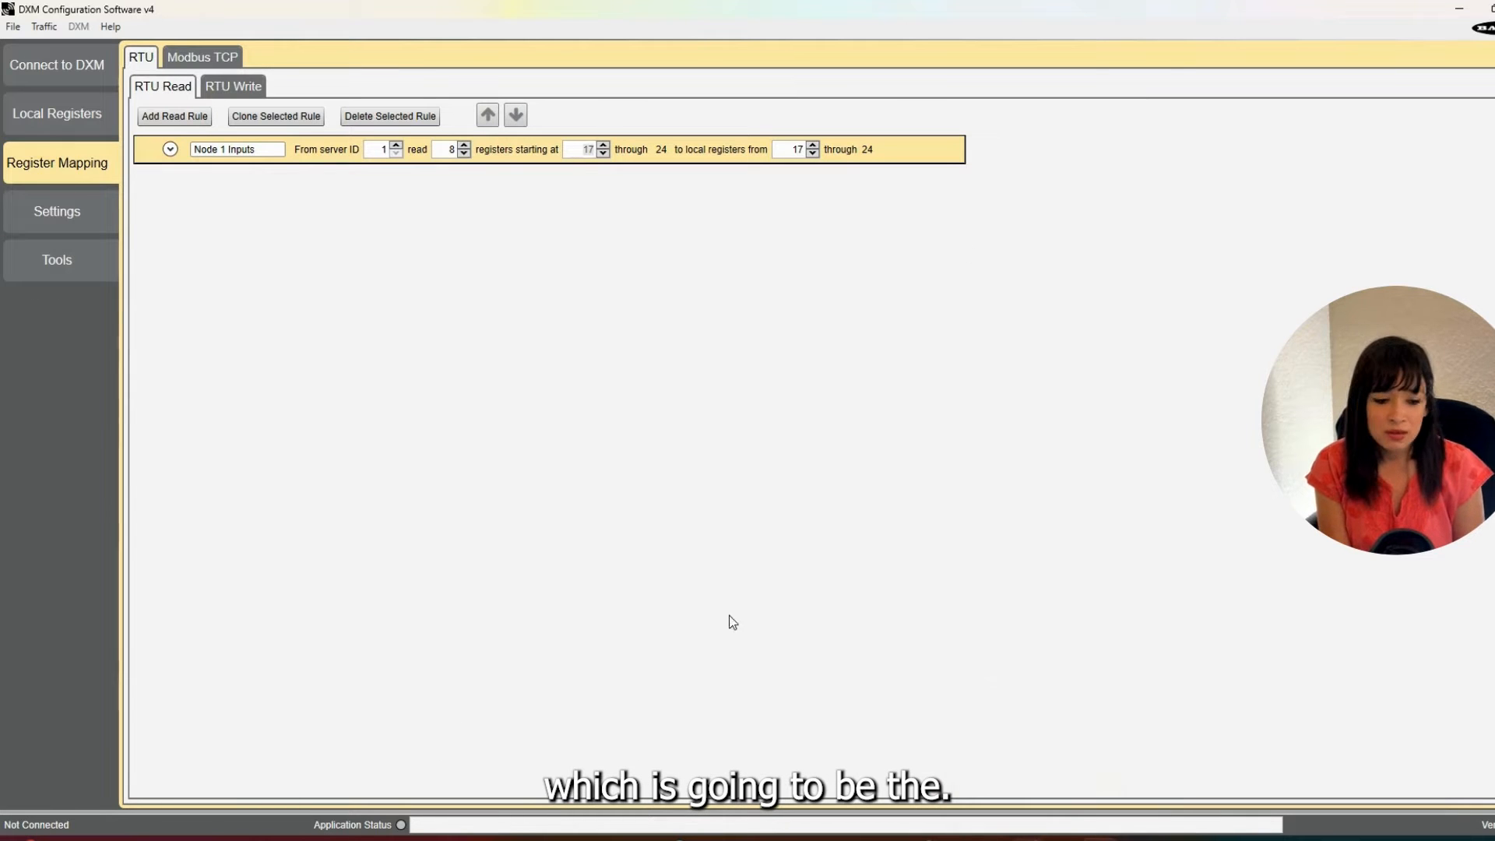
pyautogui.moveTo(915, 839)
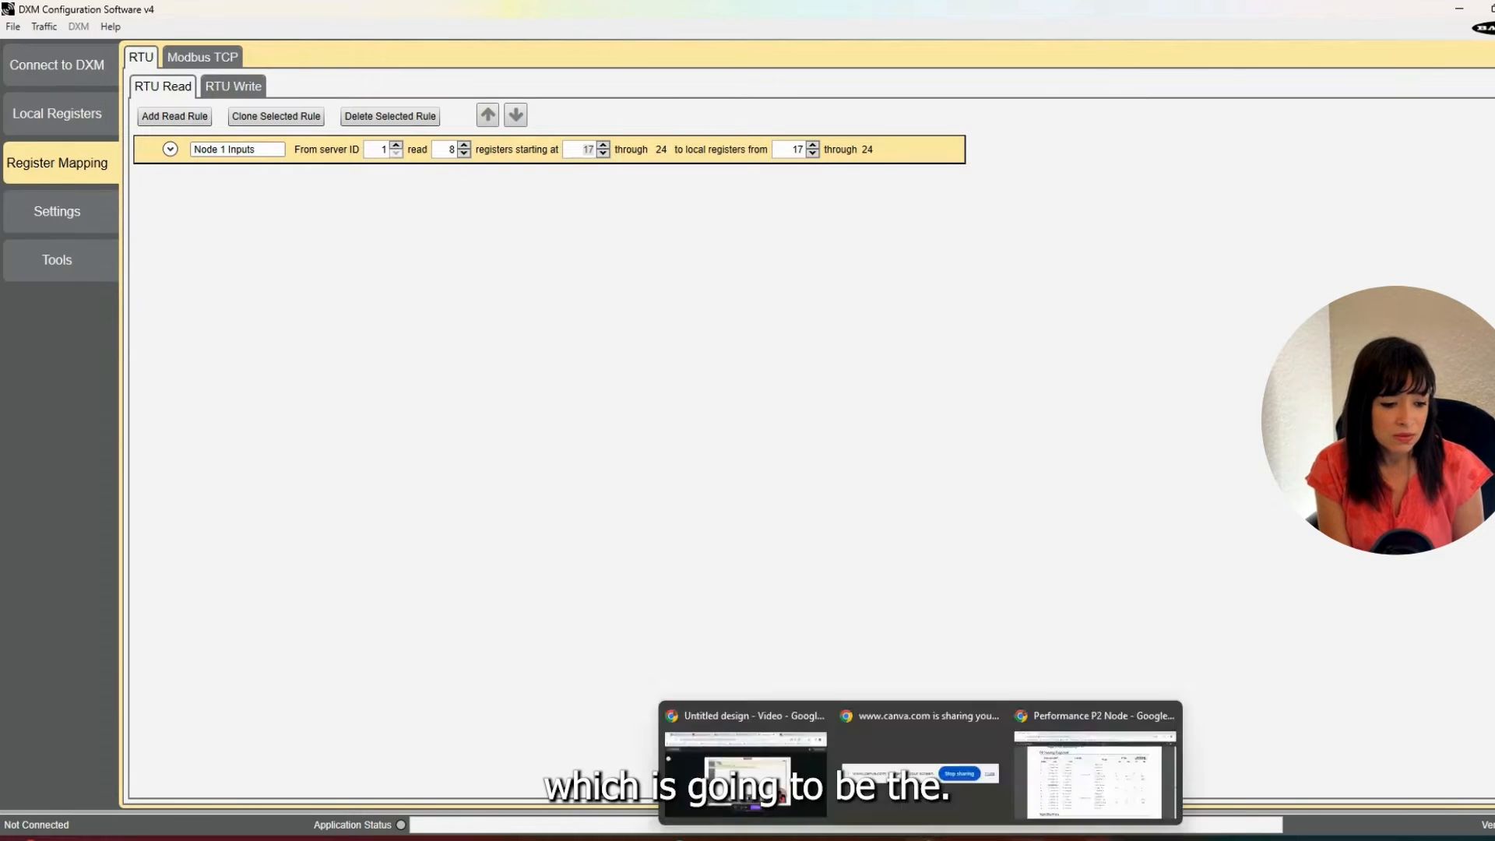
pyautogui.click(1059, 764)
pyautogui.click(334, 514)
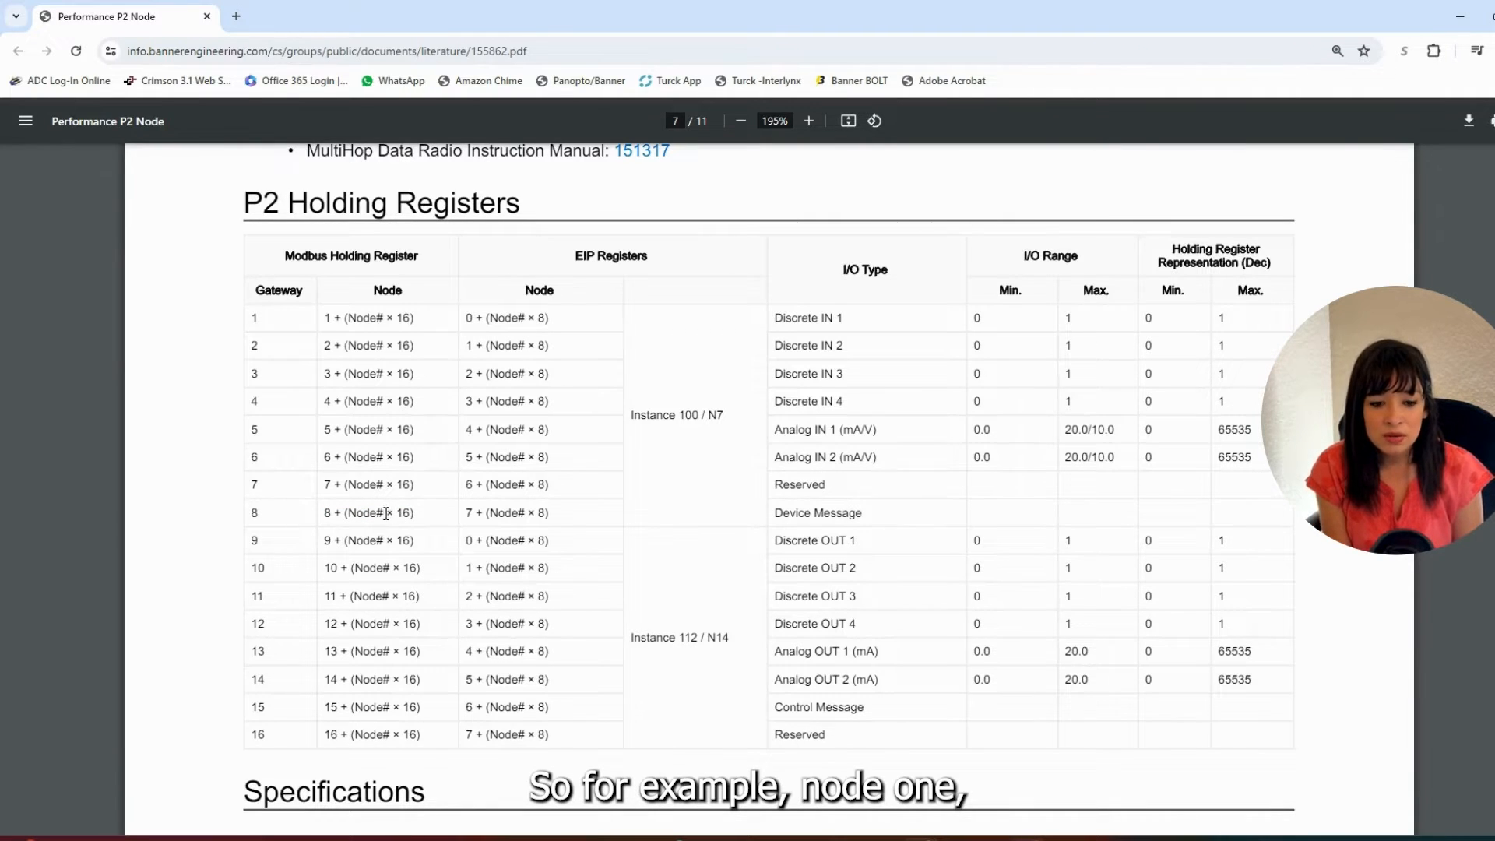
pyautogui.moveTo(324, 513); pyautogui.dragTo(415, 519)
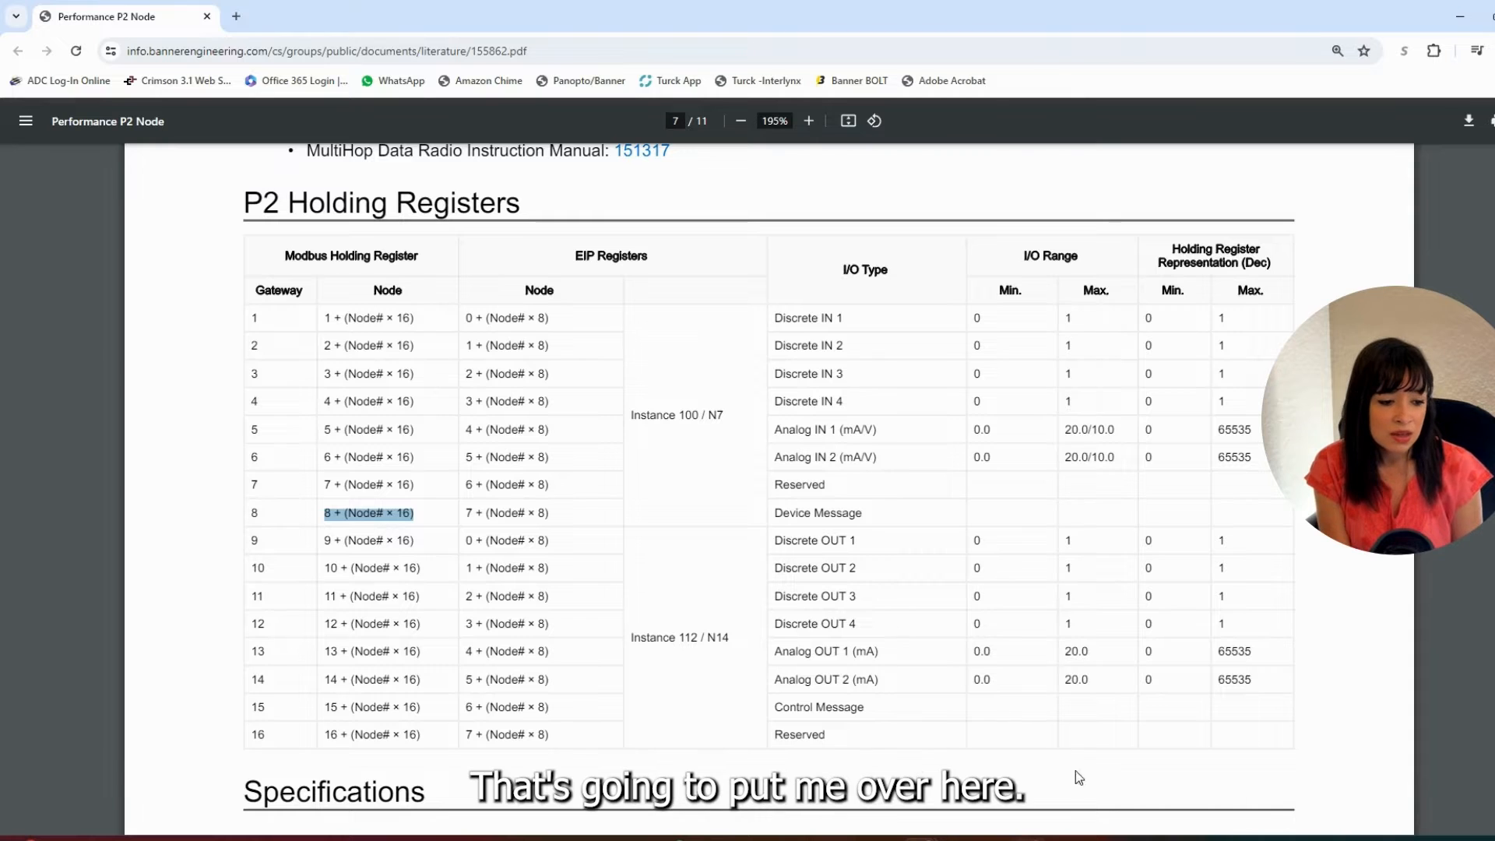
# - Return to DXM Configuration Software and select local register 24, Node 1 Input 8, among the registers in use
pyautogui.click(1099, 839)
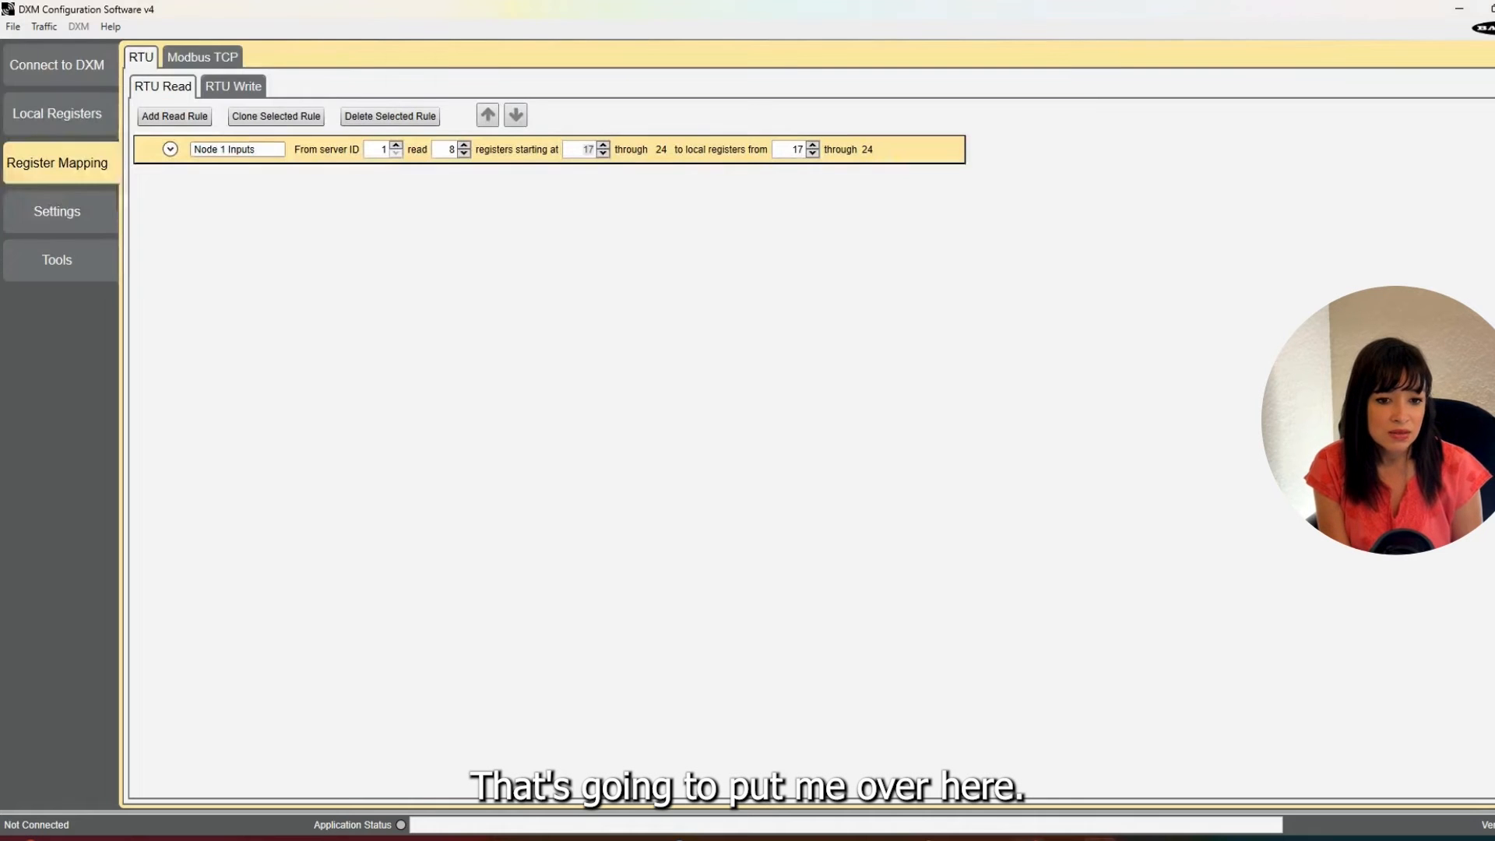
pyautogui.click(57, 113)
pyautogui.click(305, 426)
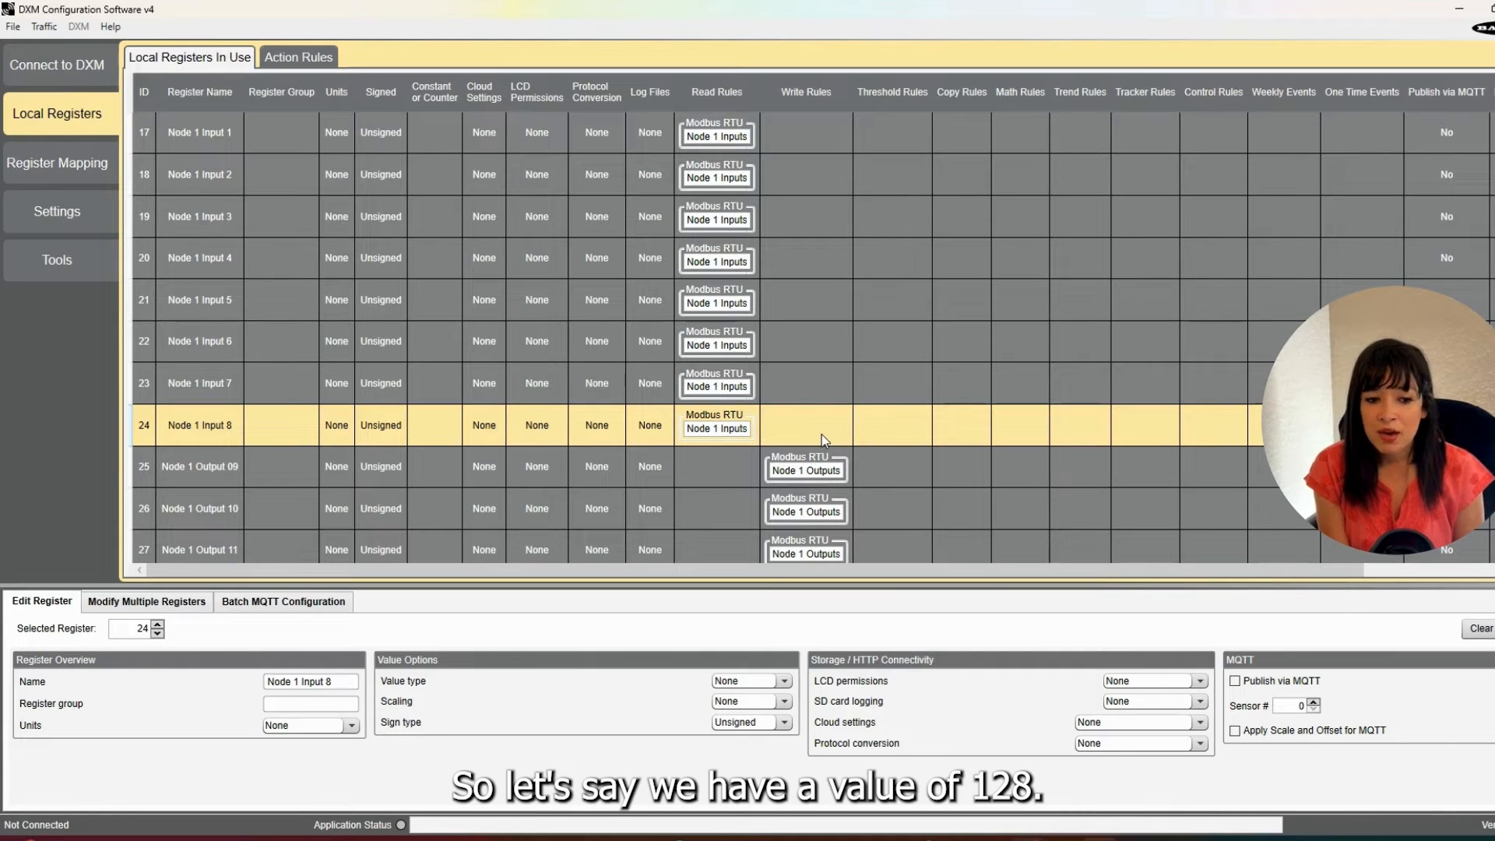
# - Add a threshold action rule, expand its definition, and name it Node 1 Comms Alarm
pyautogui.click(287, 60)
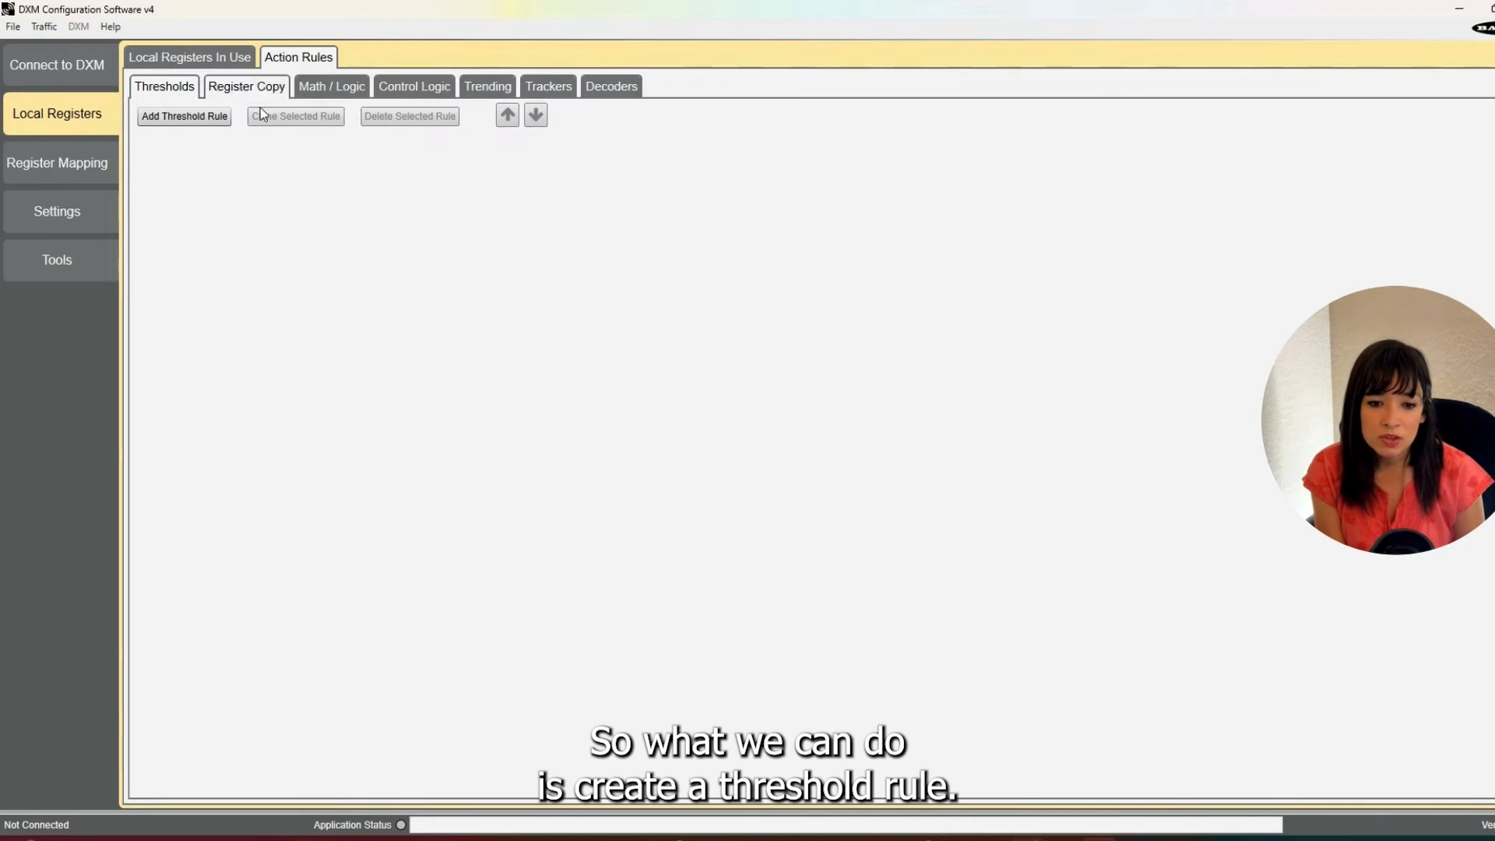
pyautogui.click(224, 116)
pyautogui.click(147, 148)
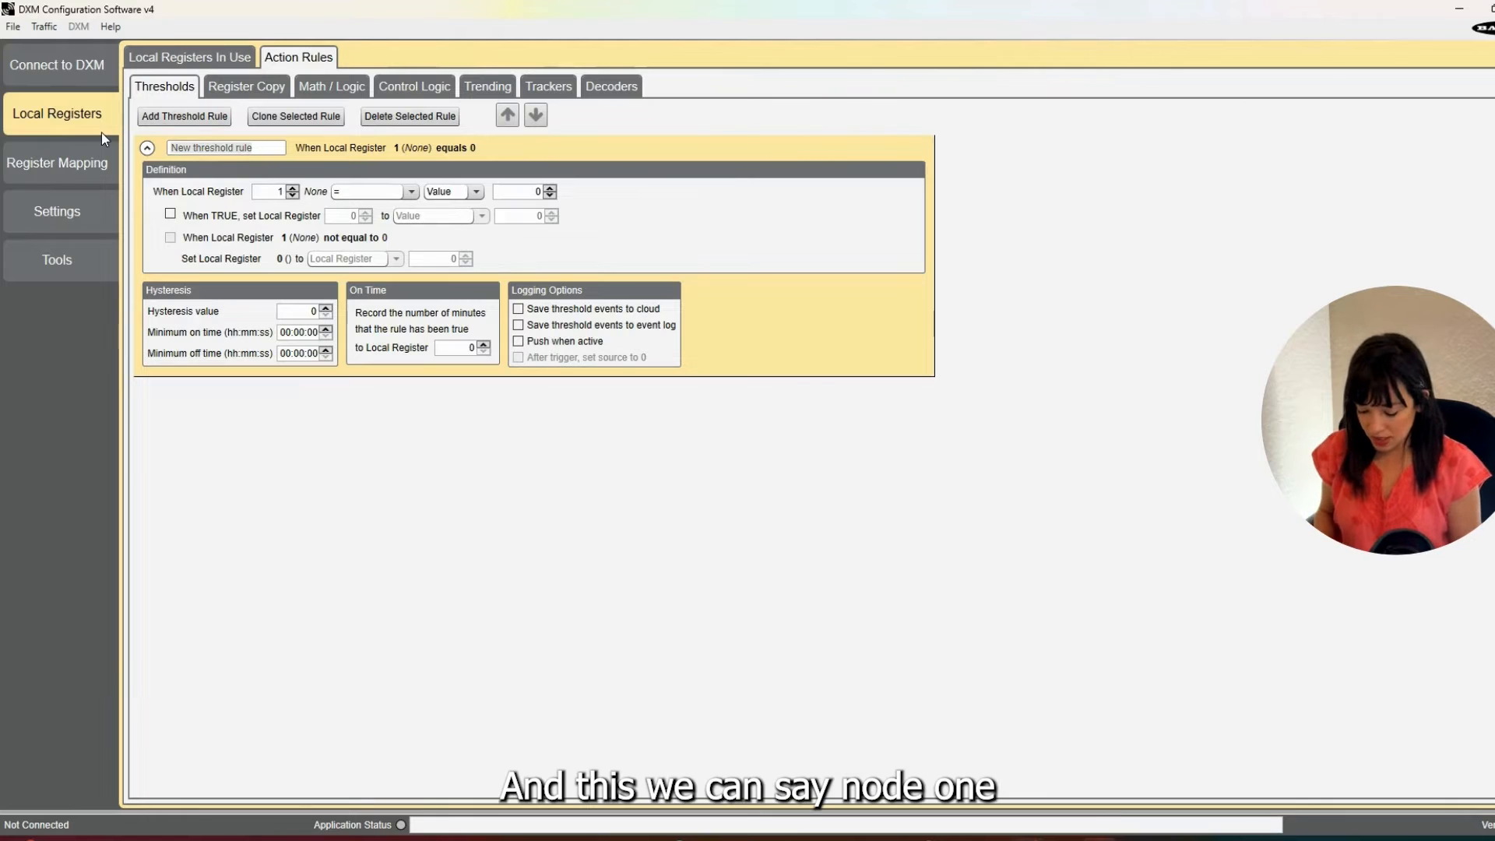
pyautogui.write('Node 1')
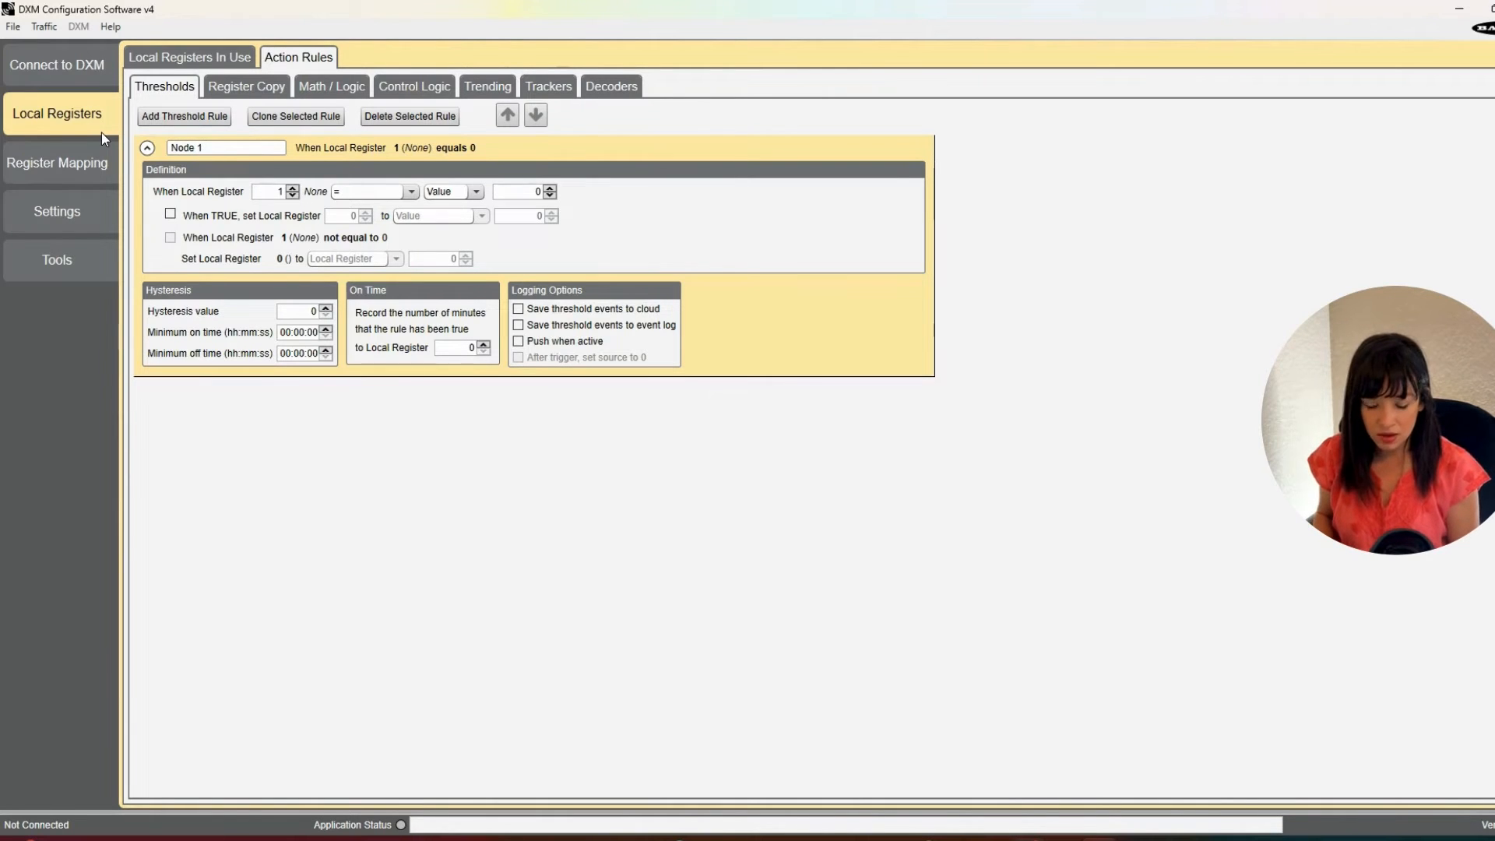
pyautogui.write(' Comms')
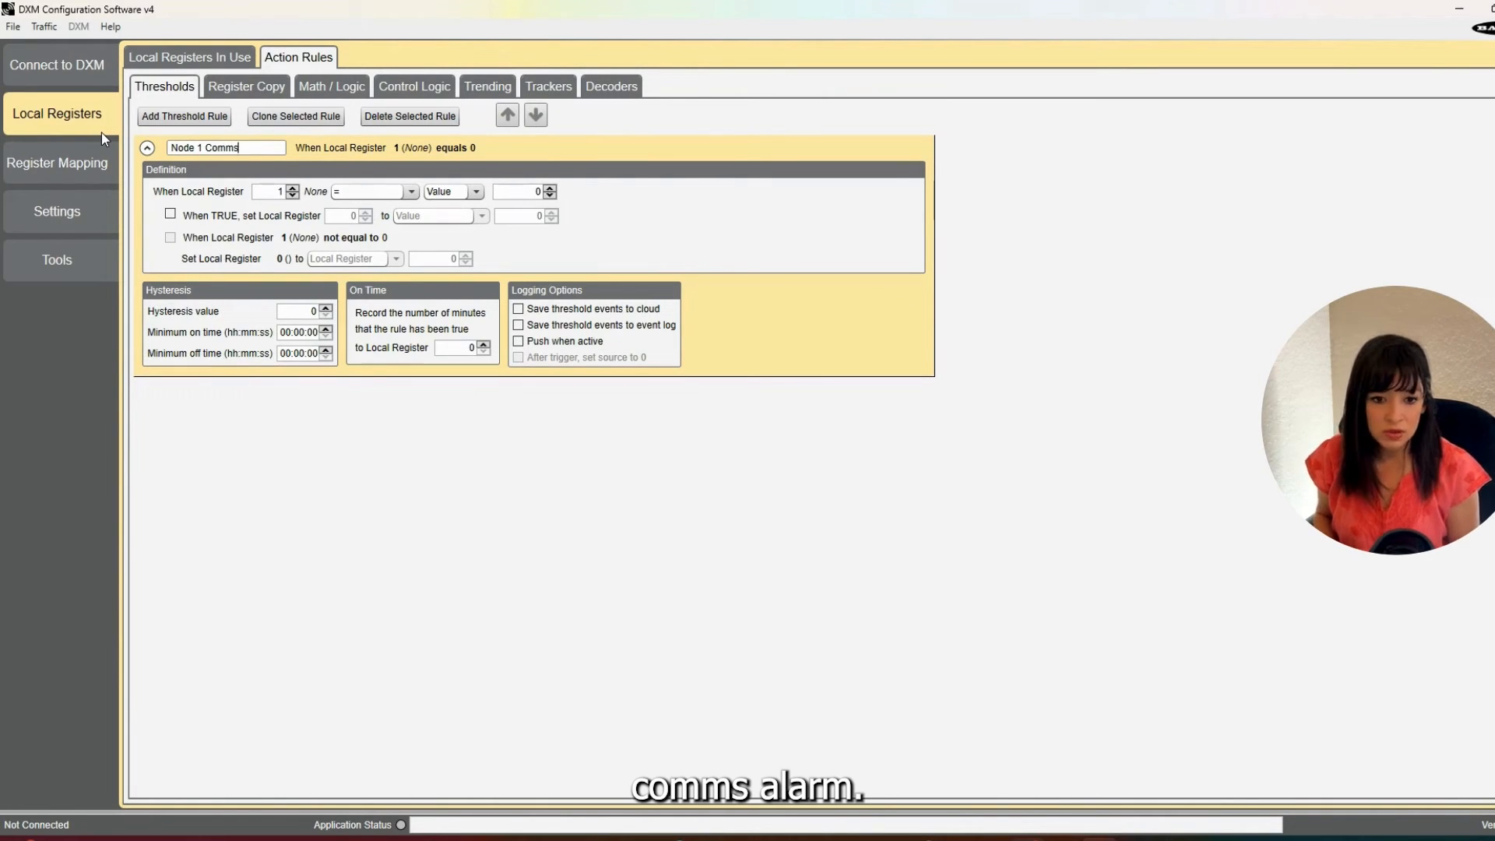
pyautogui.write(' Alarm')
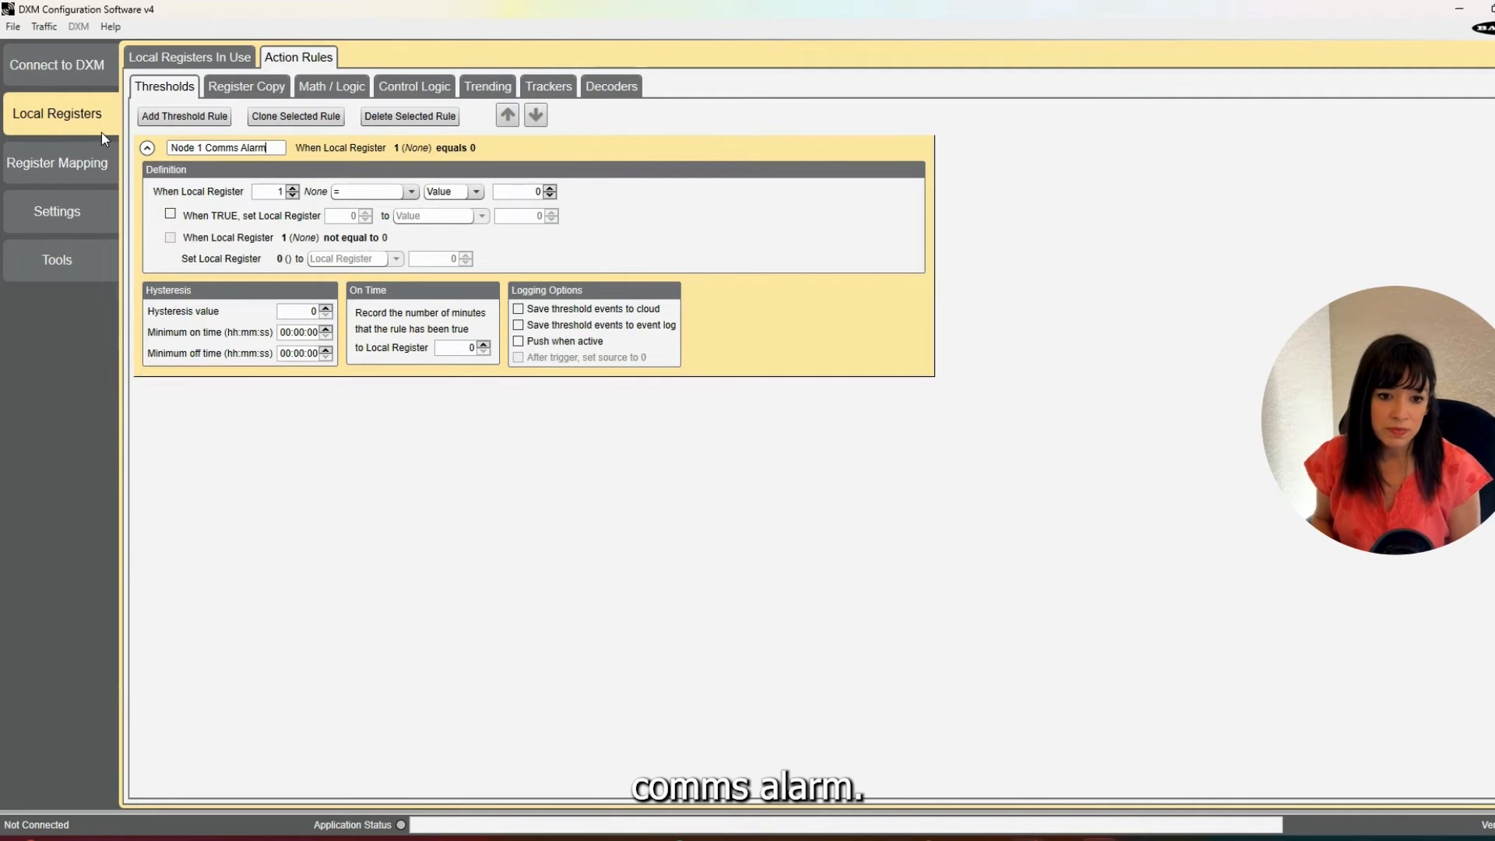
# - Set the Node 1 Comms Alarm rule's condition to local register 24 not equal (≠) to value 128
pyautogui.doubleClick(276, 193)
pyautogui.write('24')
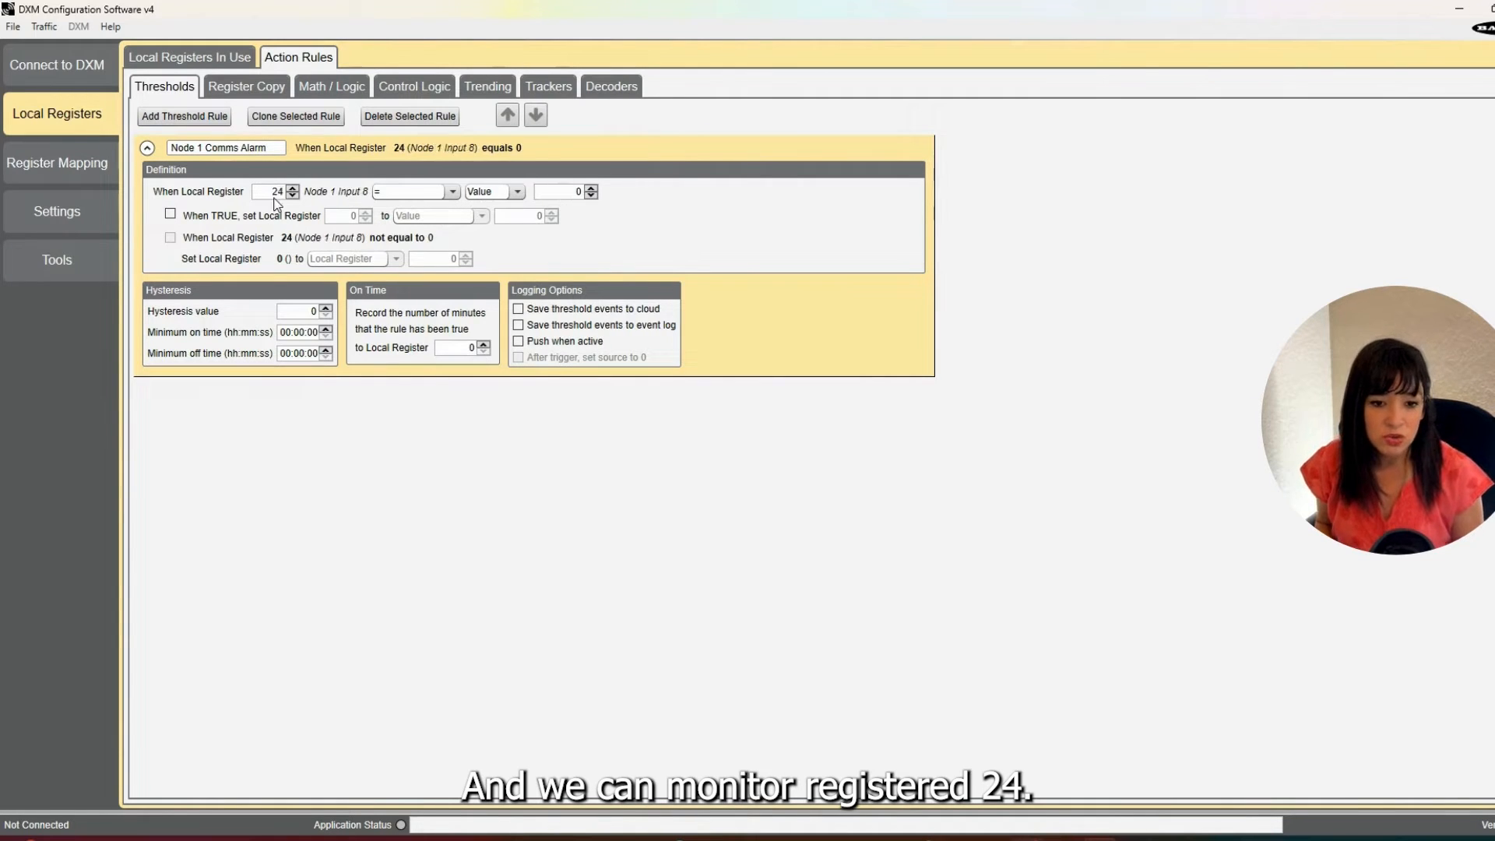
pyautogui.click(404, 194)
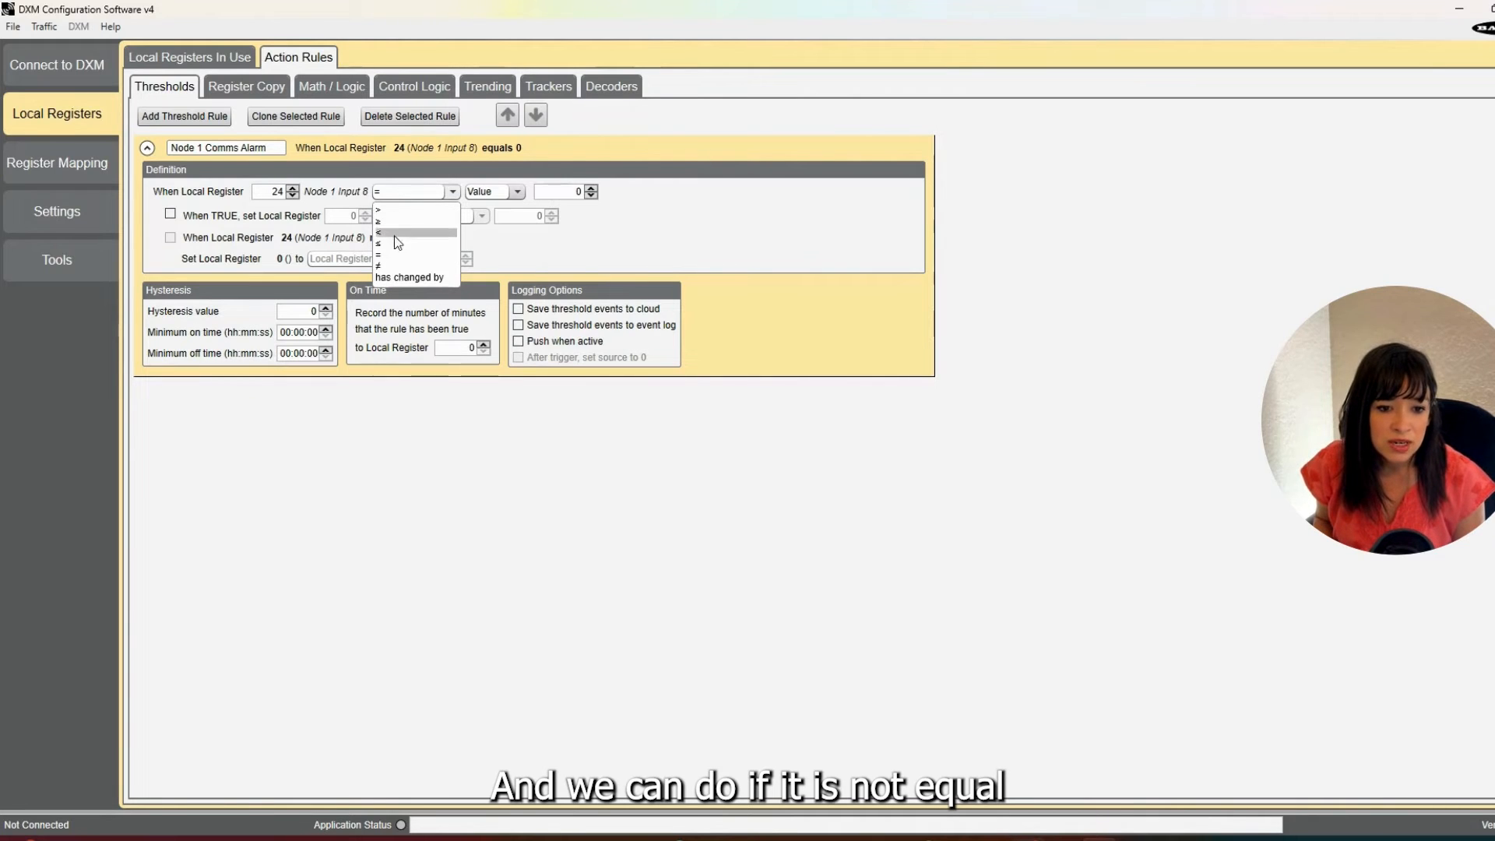
pyautogui.click(396, 265)
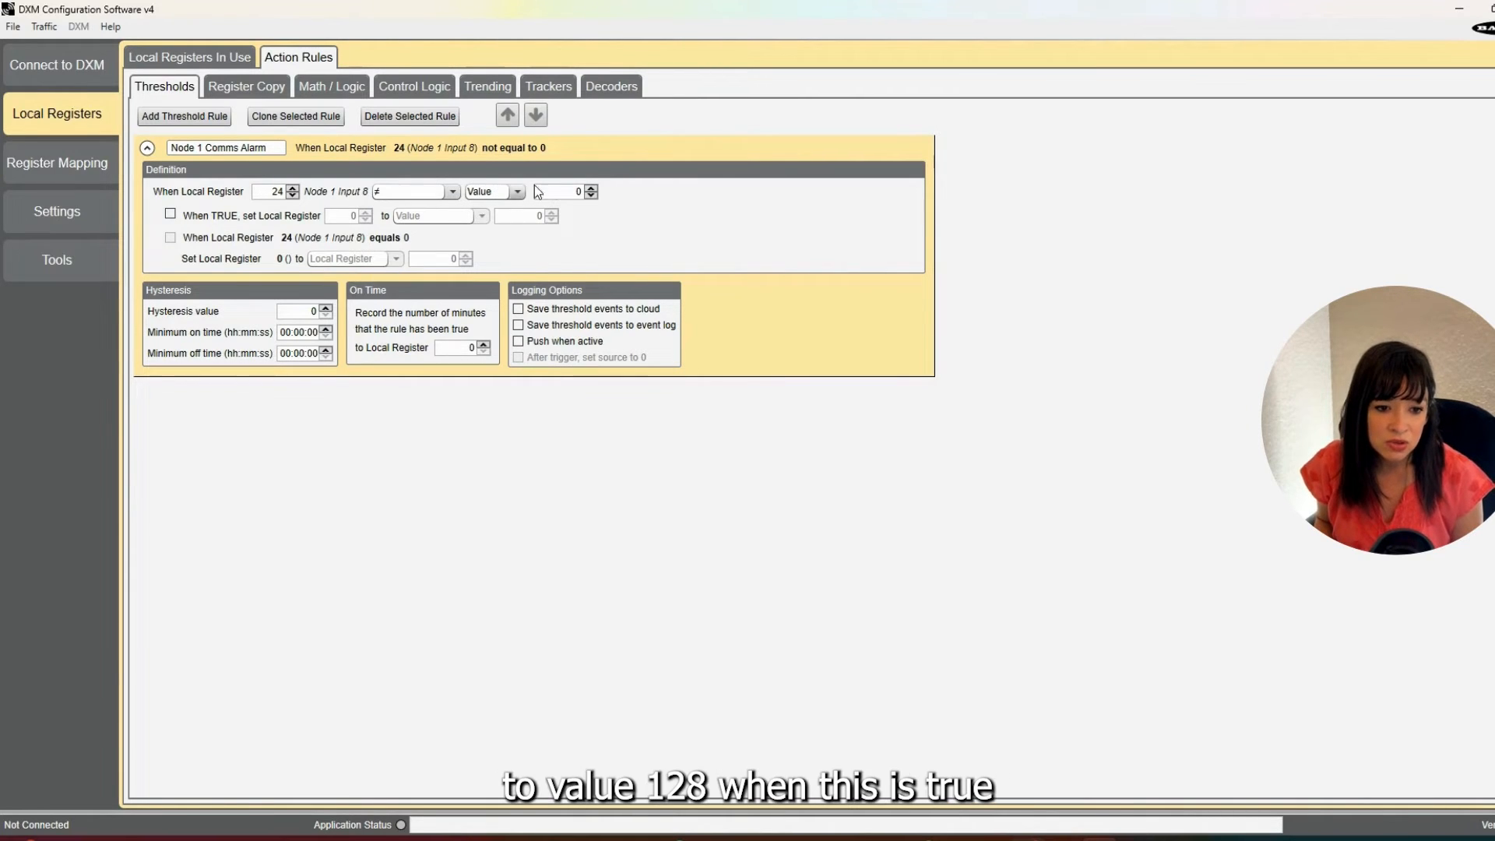
pyautogui.click(558, 191)
pyautogui.write('128')
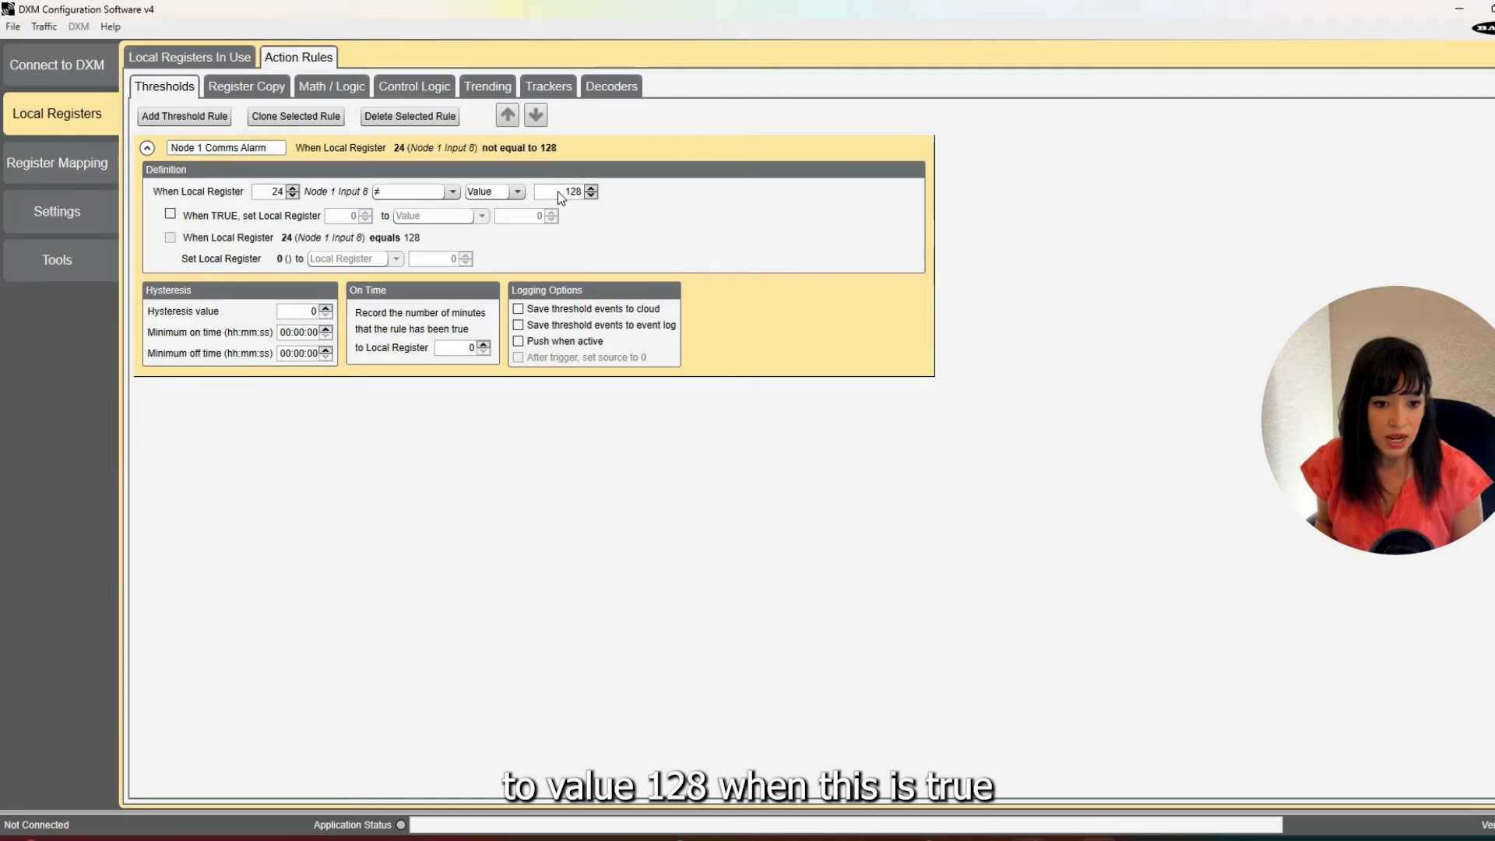
# - Enable the rule's action for when it is TRUE, and check the local registers in use for an available target register
pyautogui.click(170, 214)
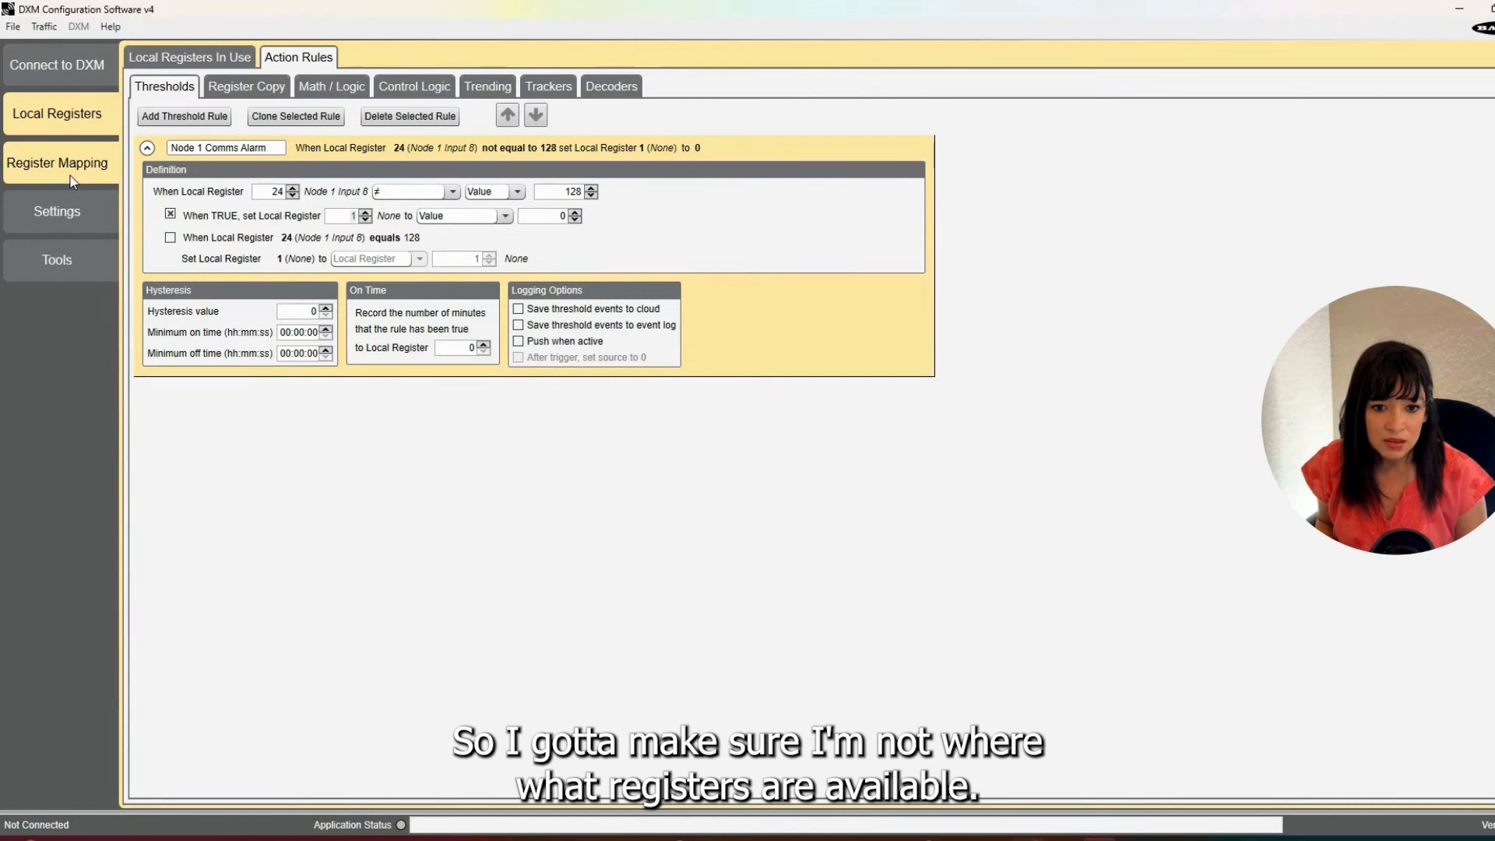
pyautogui.click(207, 63)
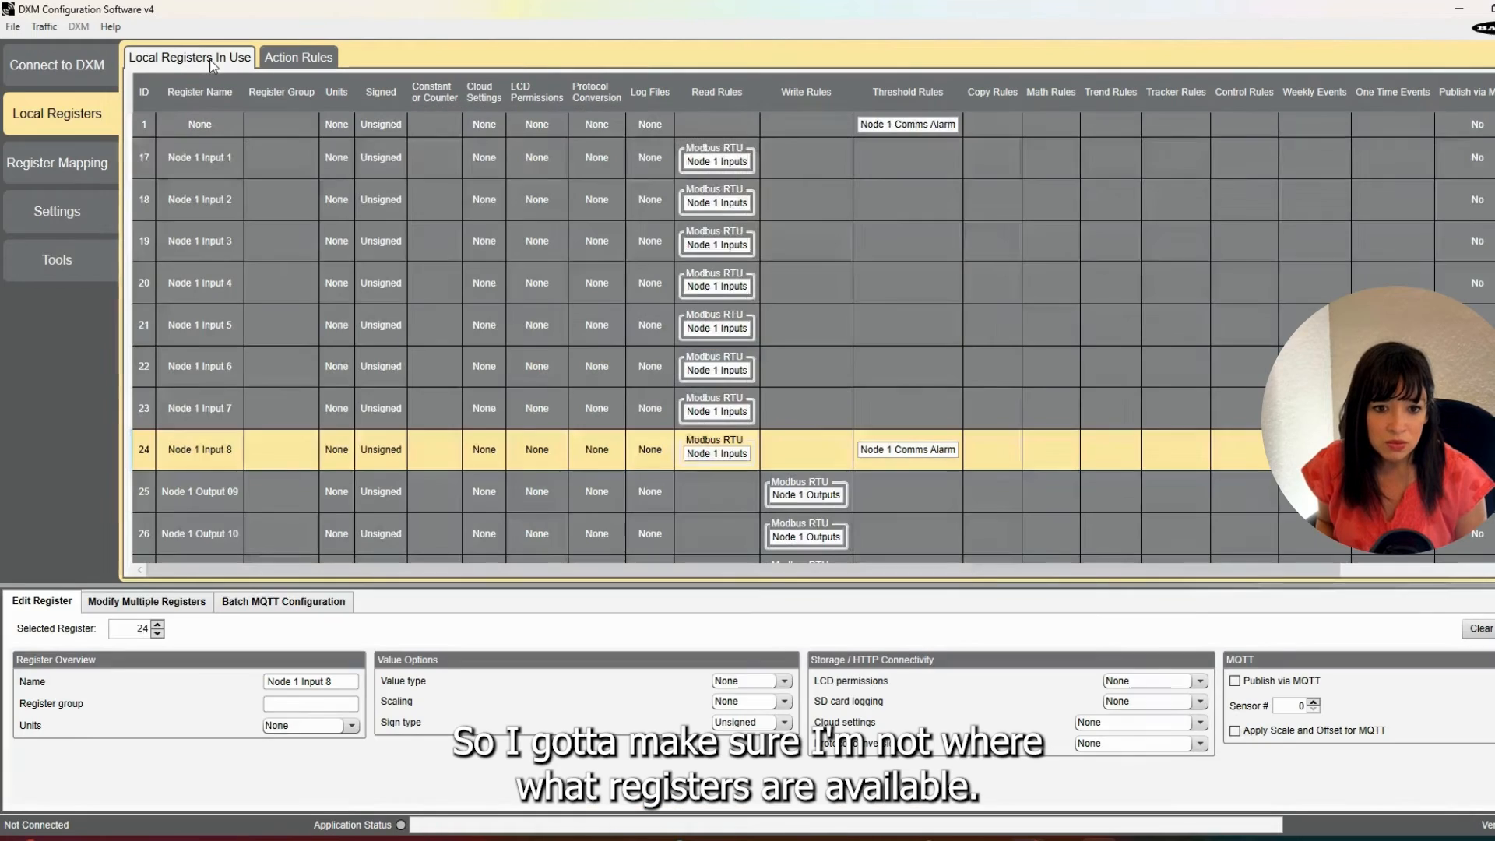
pyautogui.scroll(-3, 170, 347)
pyautogui.scroll(3, 179, 381)
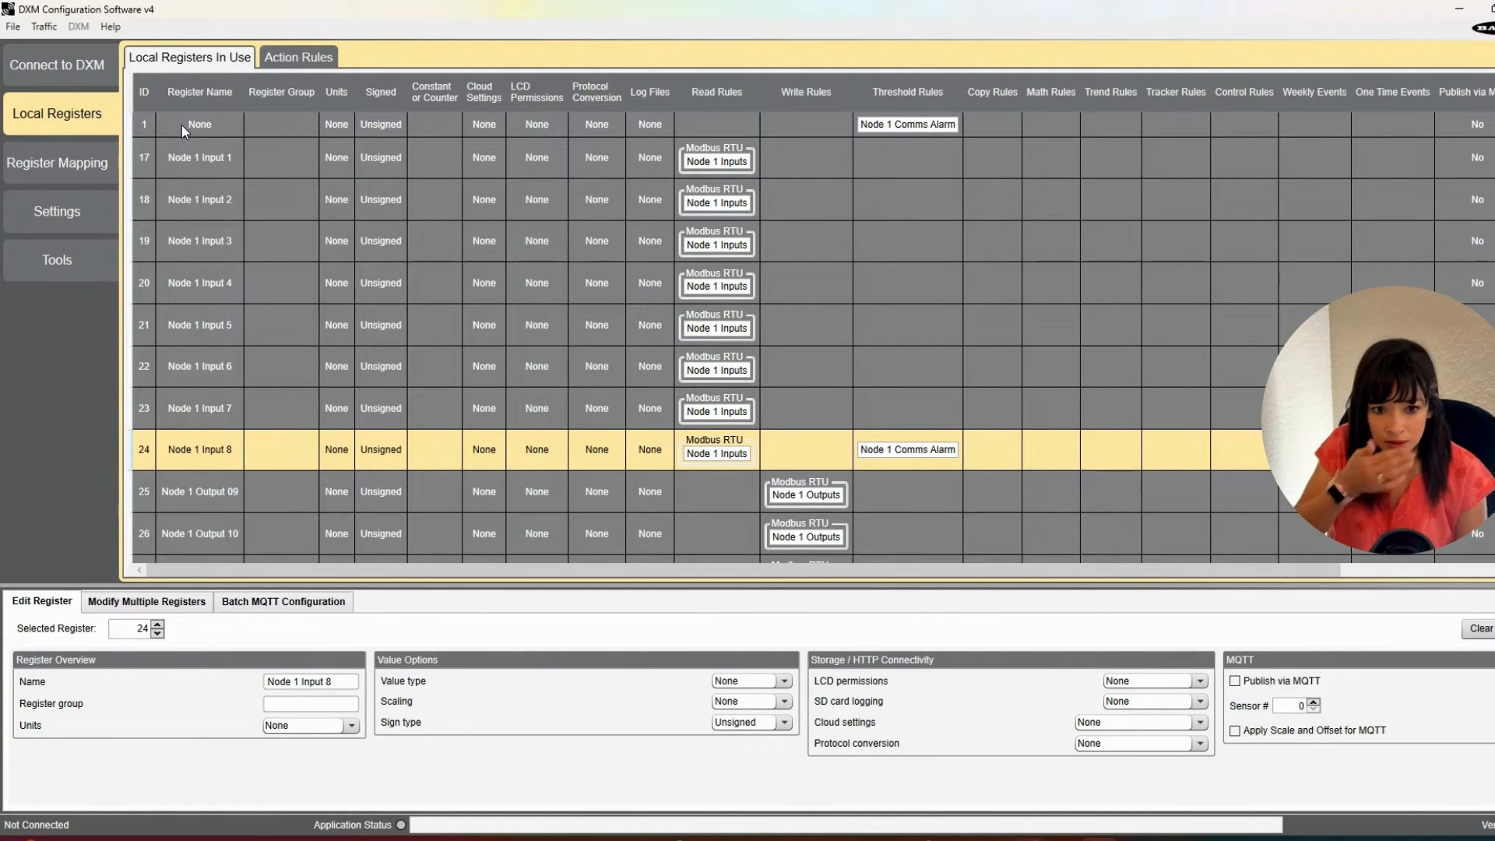
pyautogui.click(296, 58)
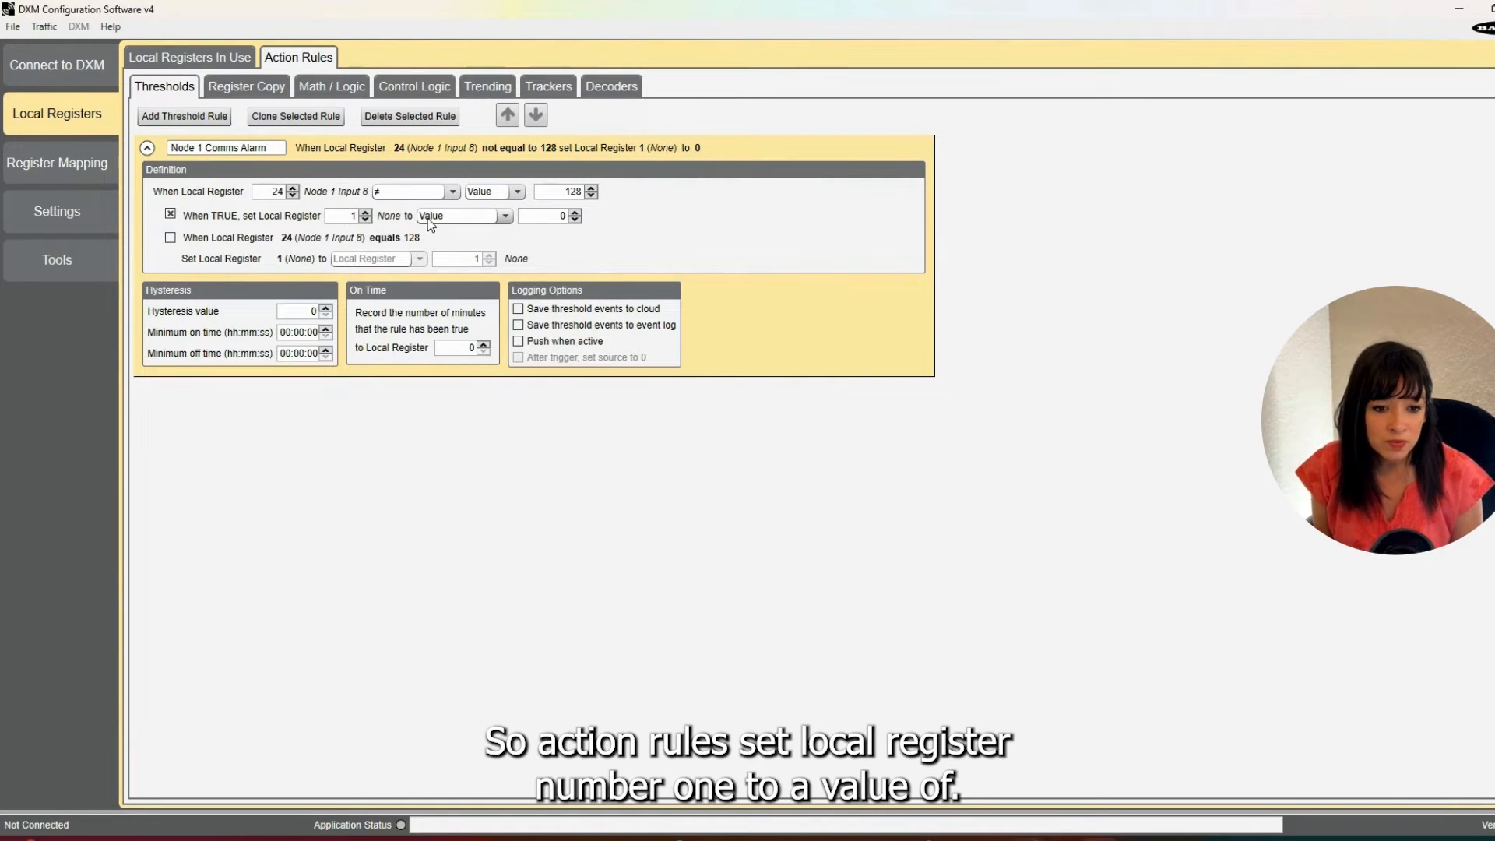
# - Have the rule set local register 1 to value 1 when TRUE and to value 0 when register 24 equals 128
pyautogui.doubleClick(547, 217)
pyautogui.write('1')
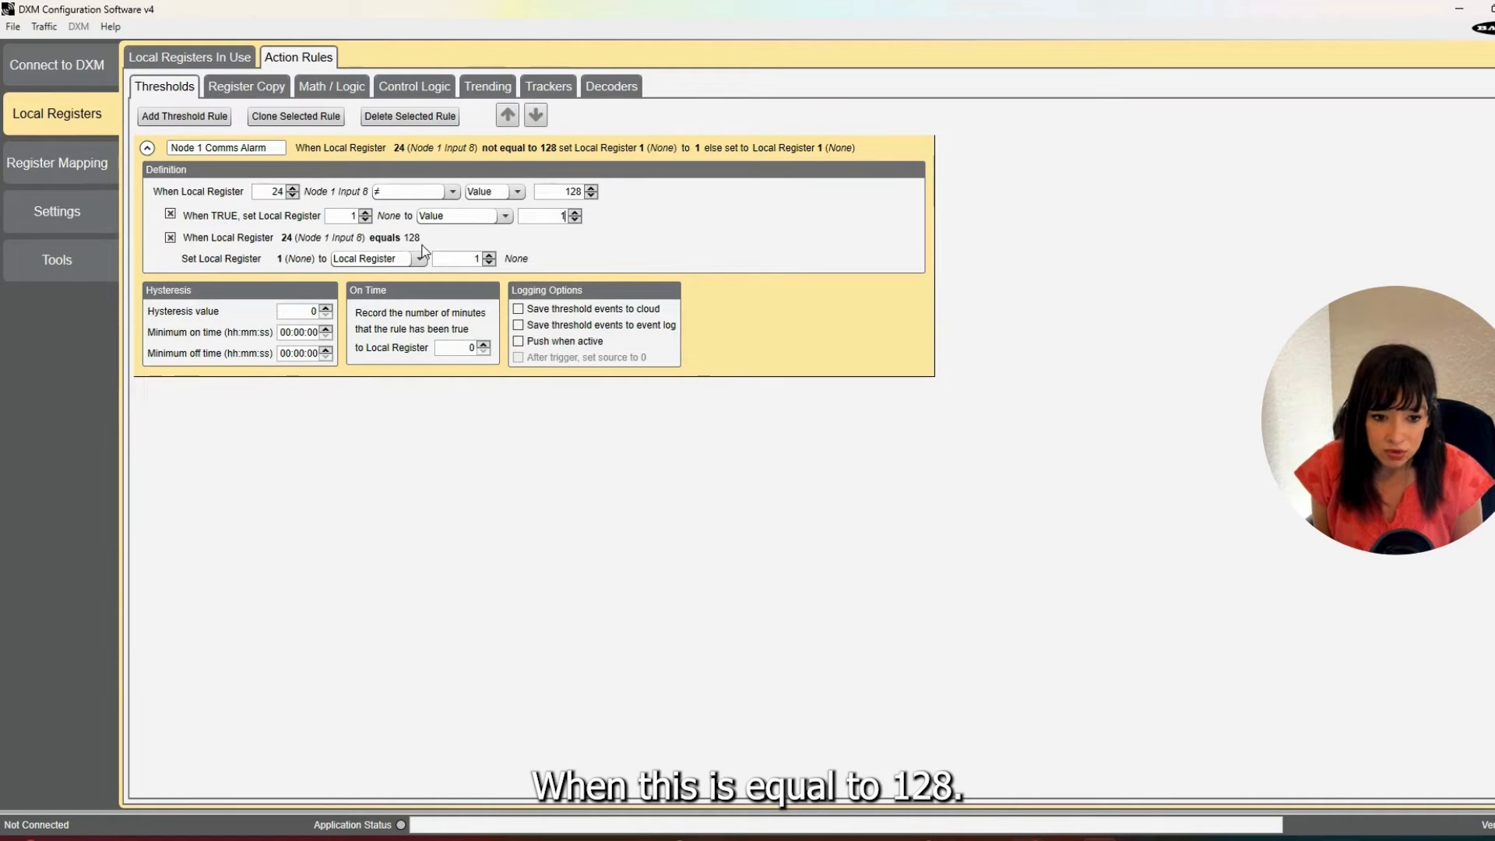
pyautogui.click(405, 267)
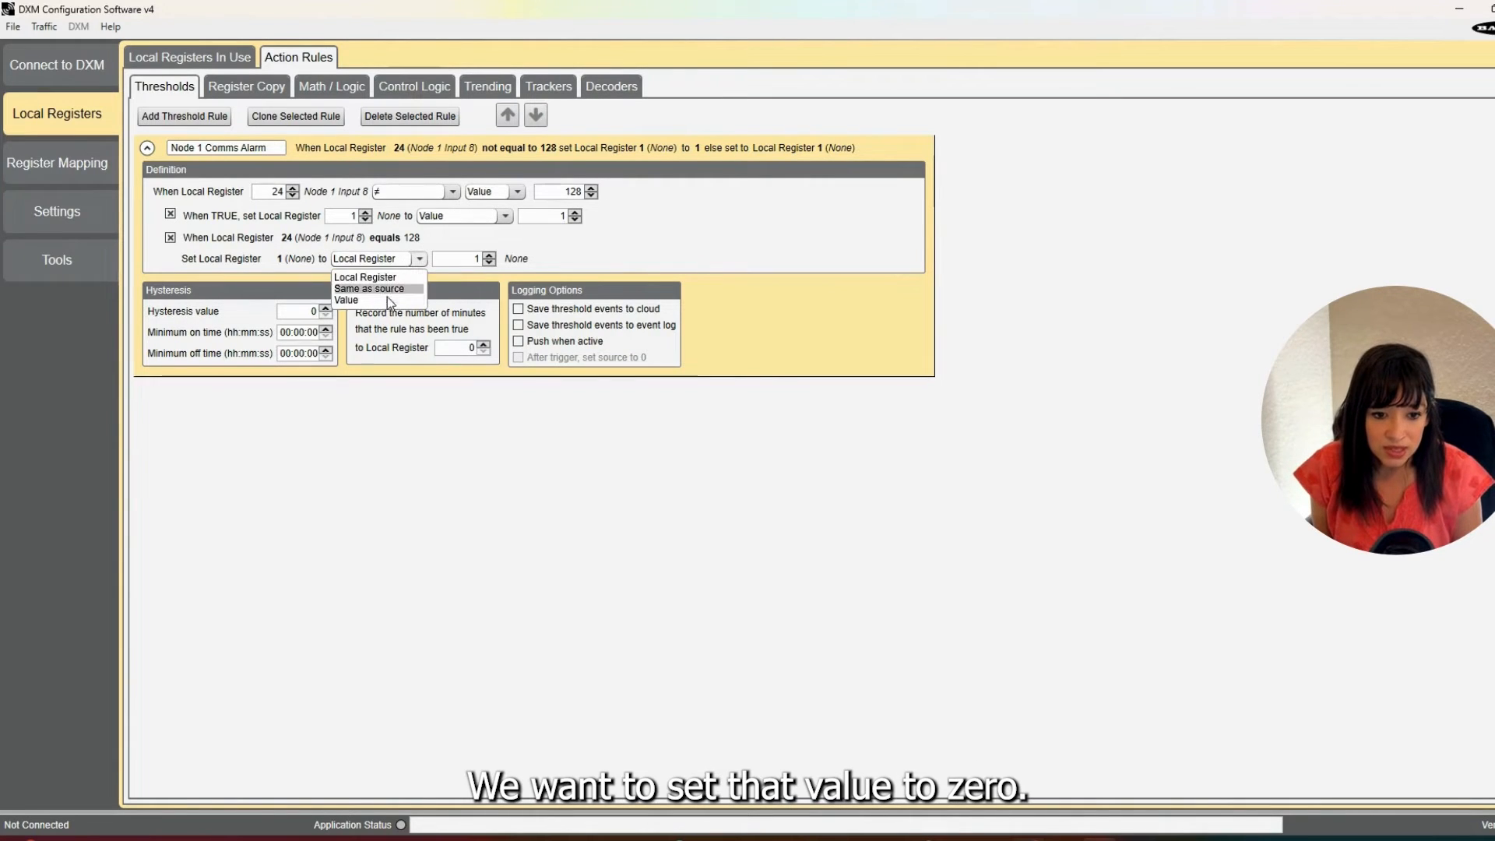
pyautogui.click(387, 297)
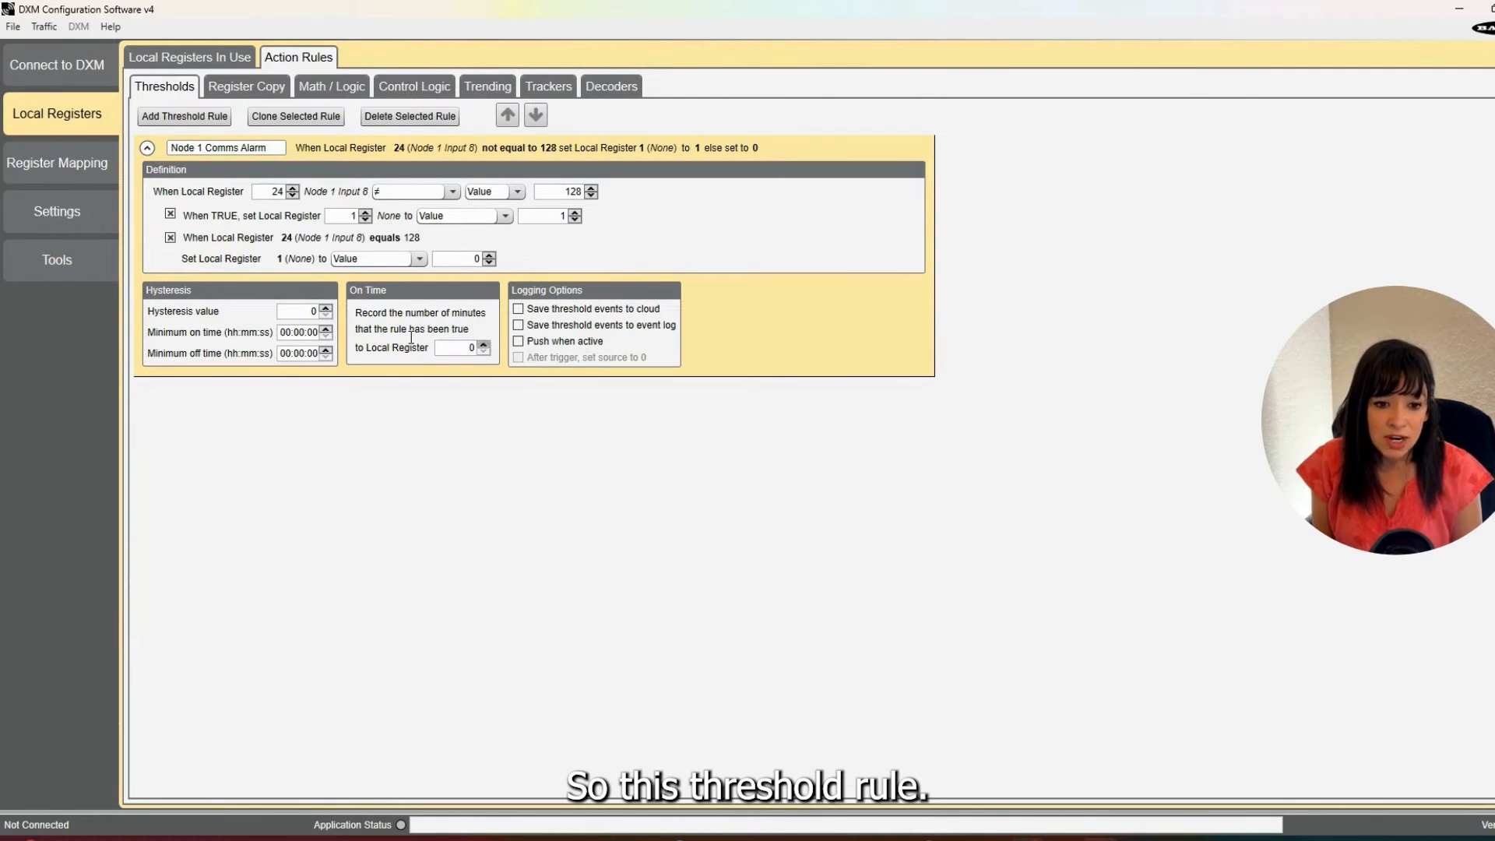
# - Name local register 1 Node 1 Comms Alarm in the list of registers in use
pyautogui.click(207, 59)
pyautogui.click(185, 125)
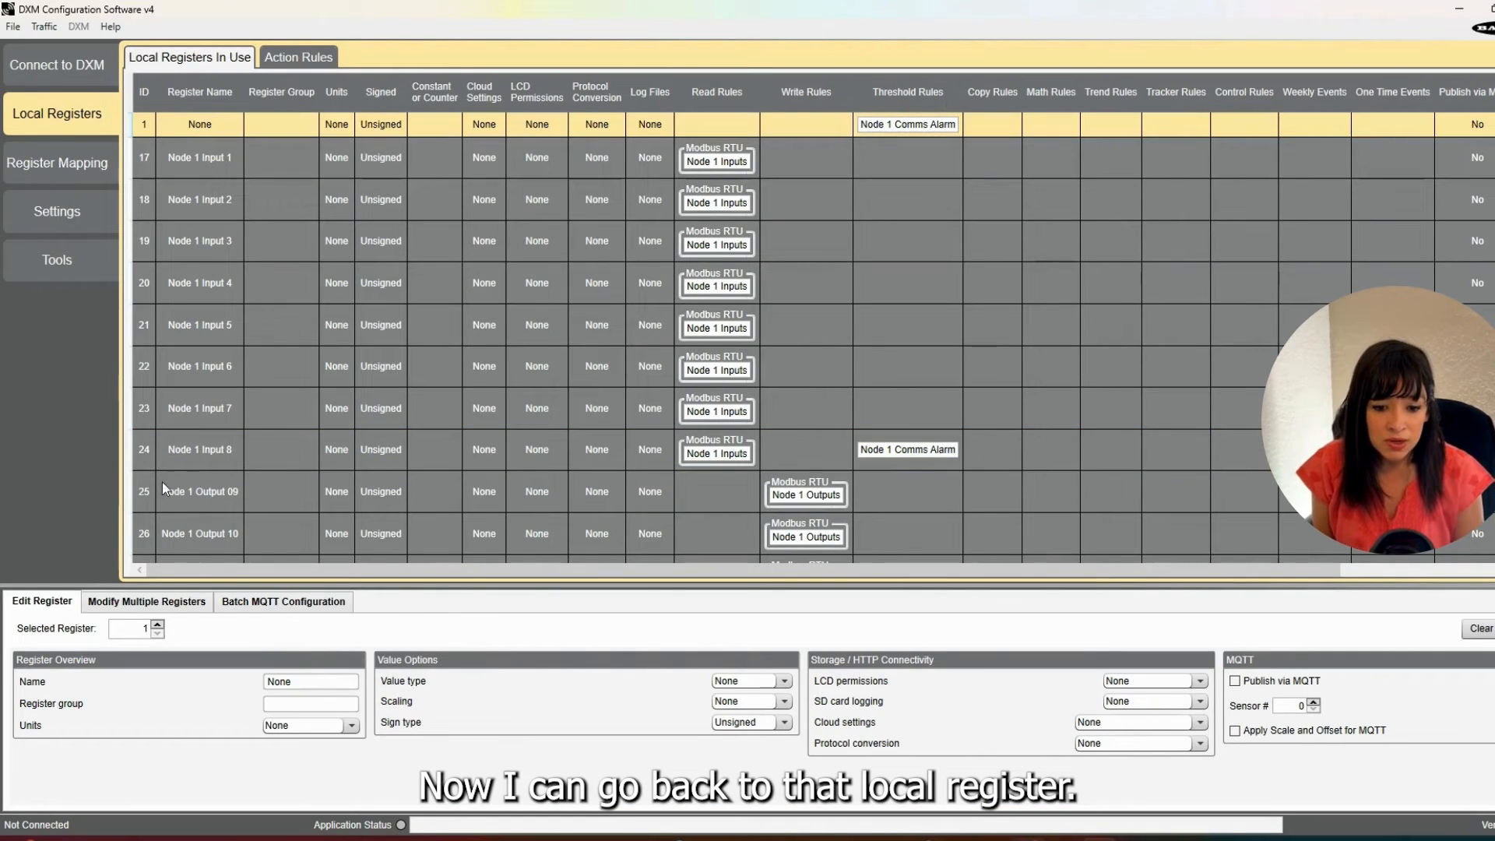
pyautogui.moveTo(338, 682); pyautogui.dragTo(50, 630)
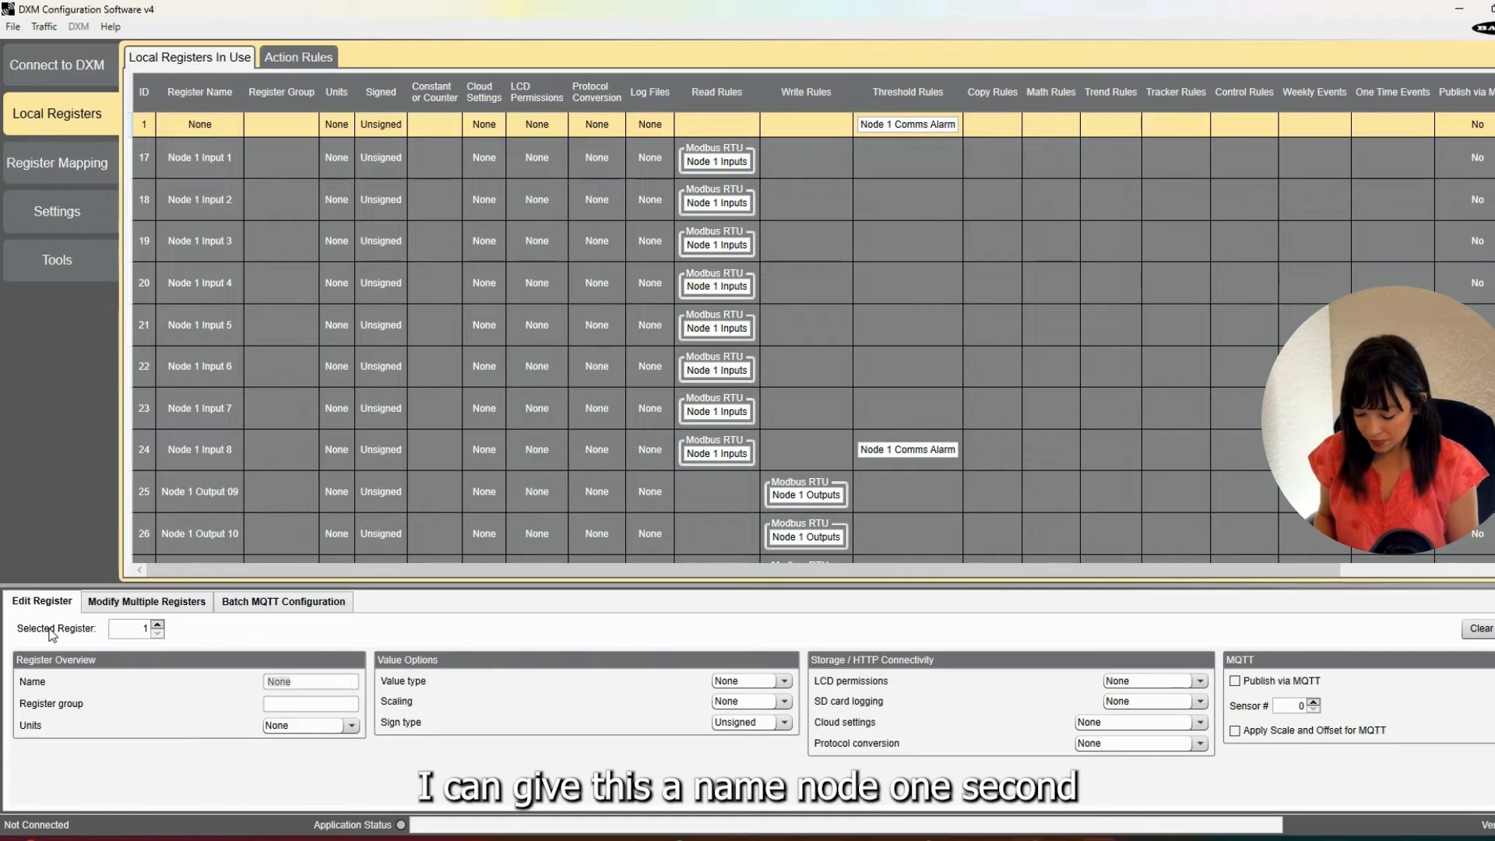
pyautogui.write('Node 1')
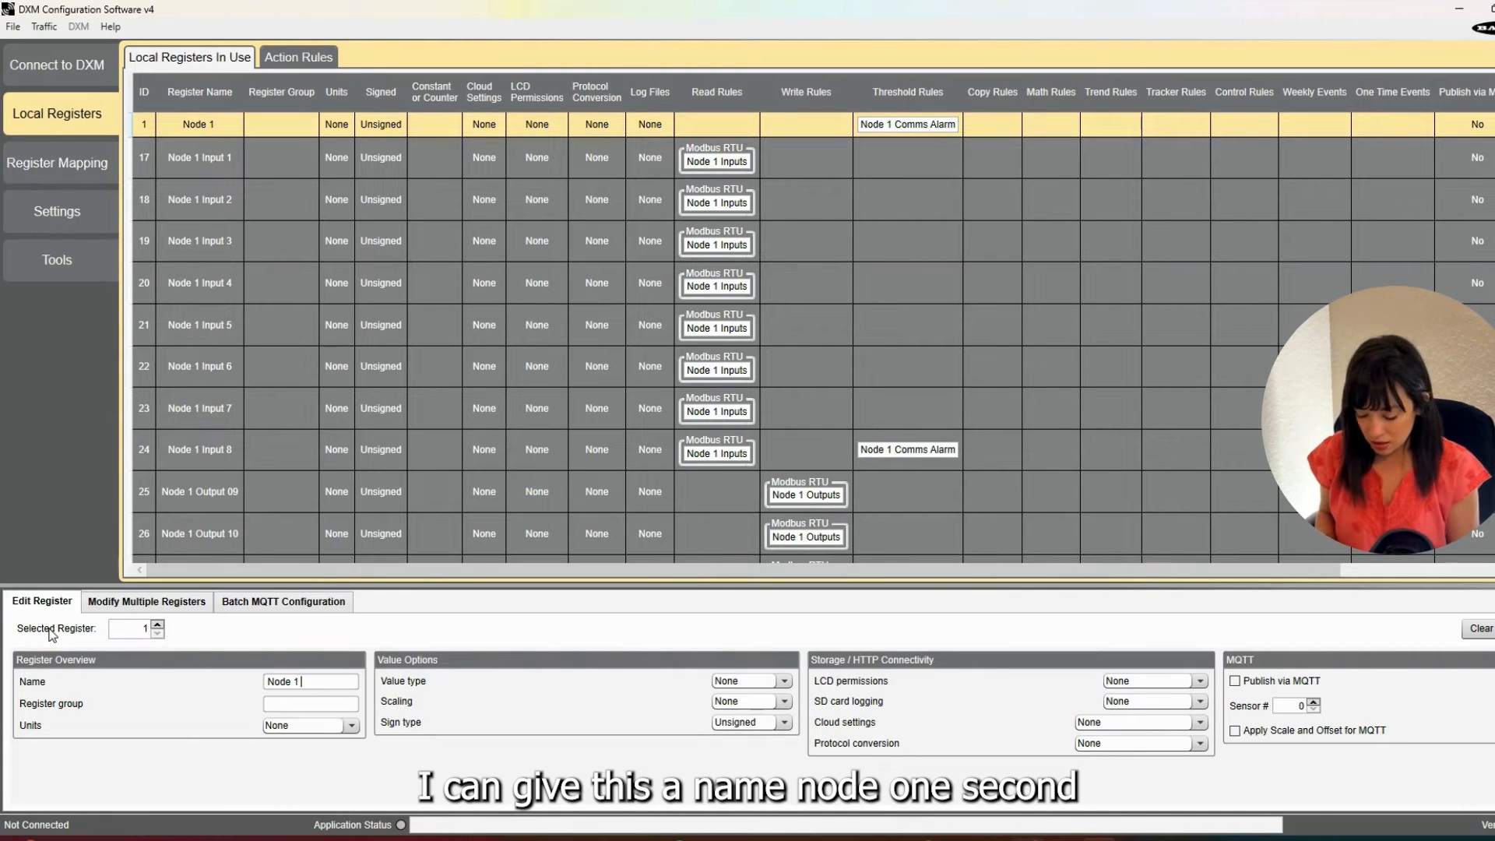
pyautogui.write(' Comms Alar')
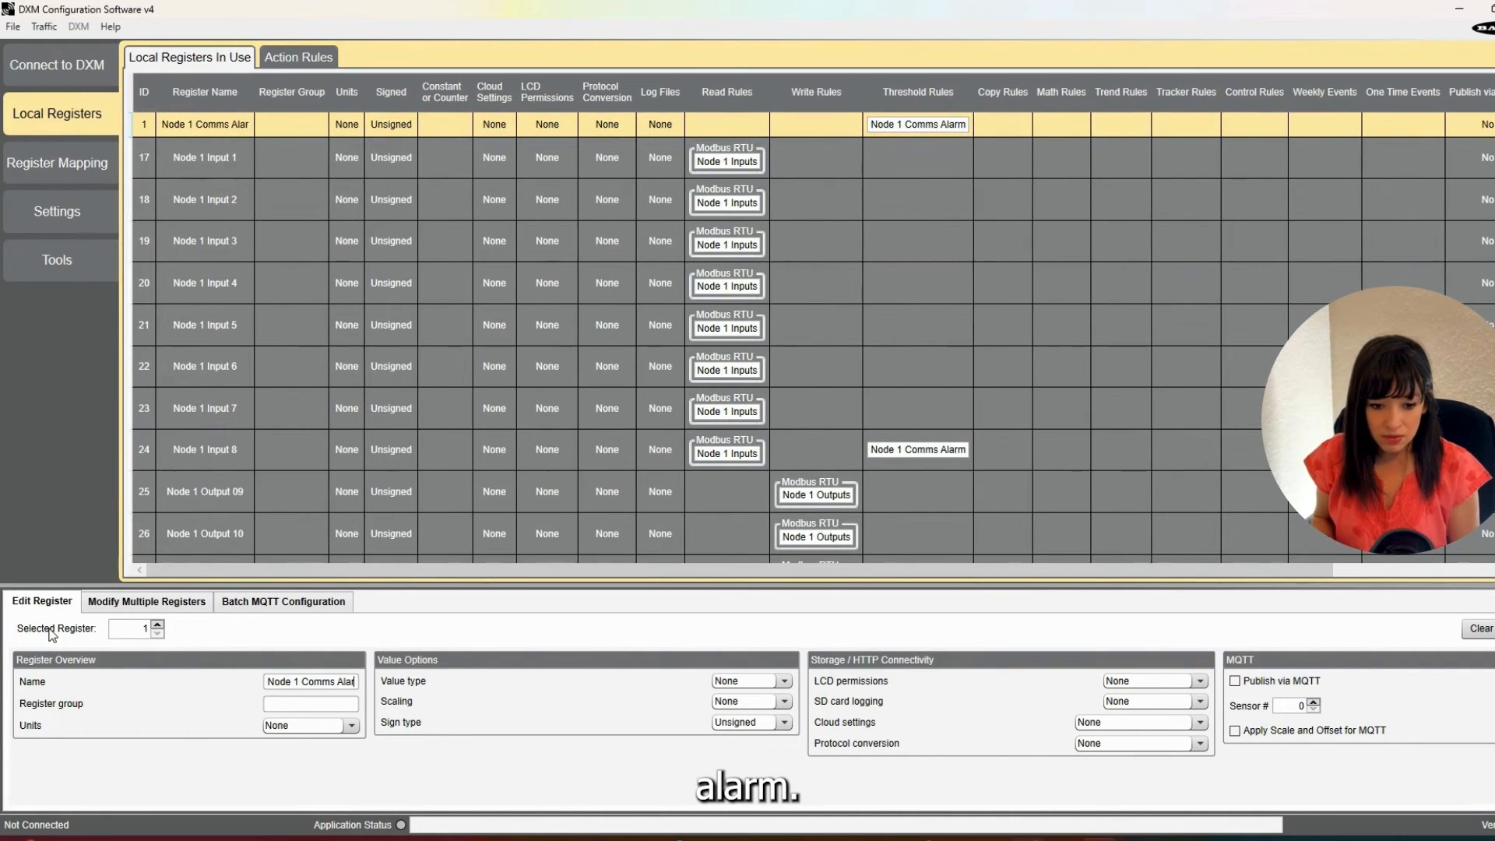
pyautogui.write('m')
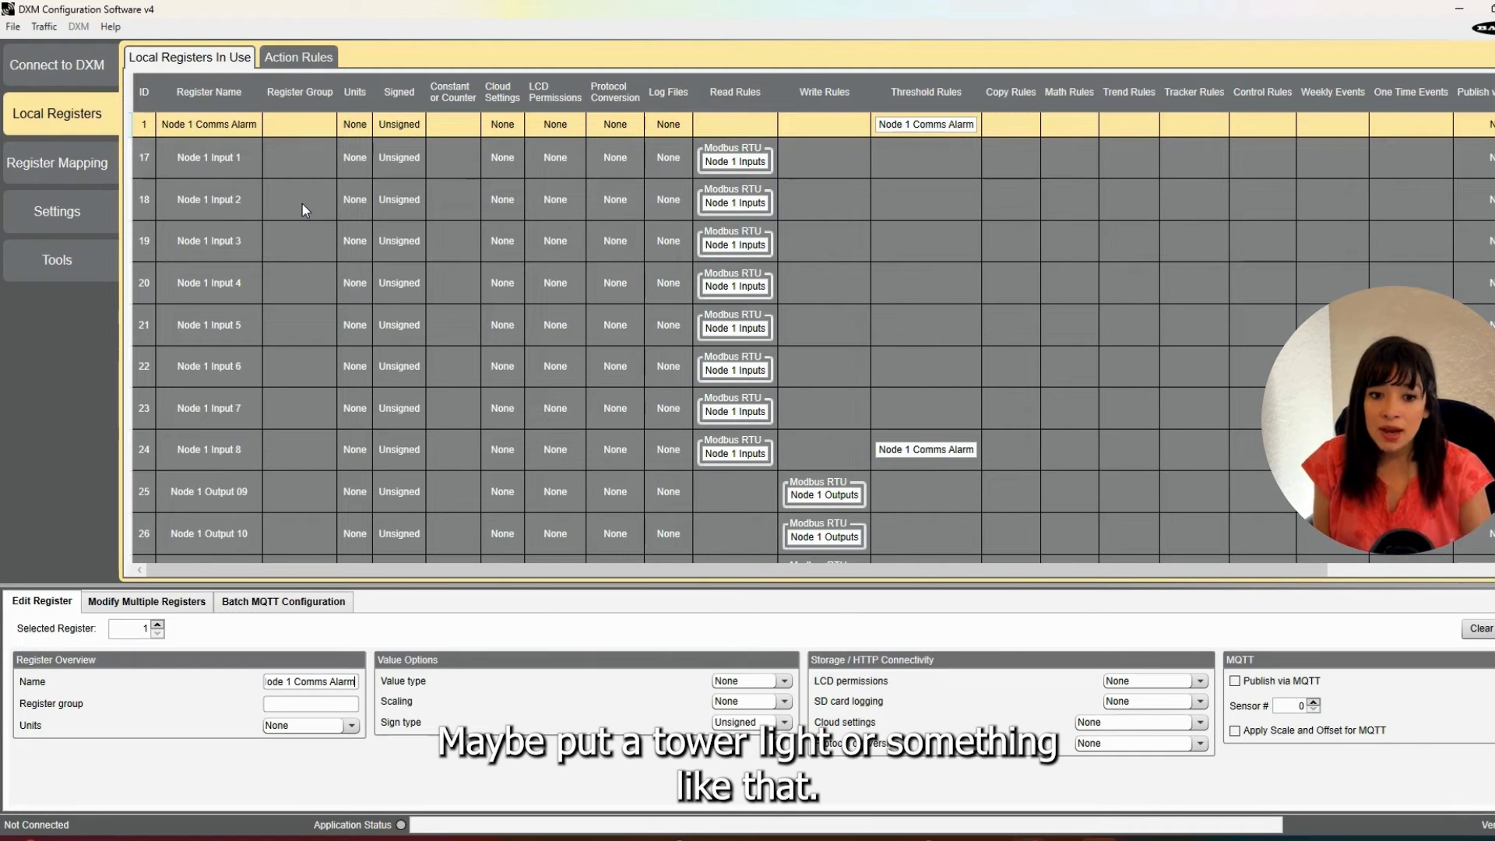
# - Add an RTU write rule named Node 1 Alarm Status and set its server ID to 1
pyautogui.click(285, 67)
pyautogui.click(87, 161)
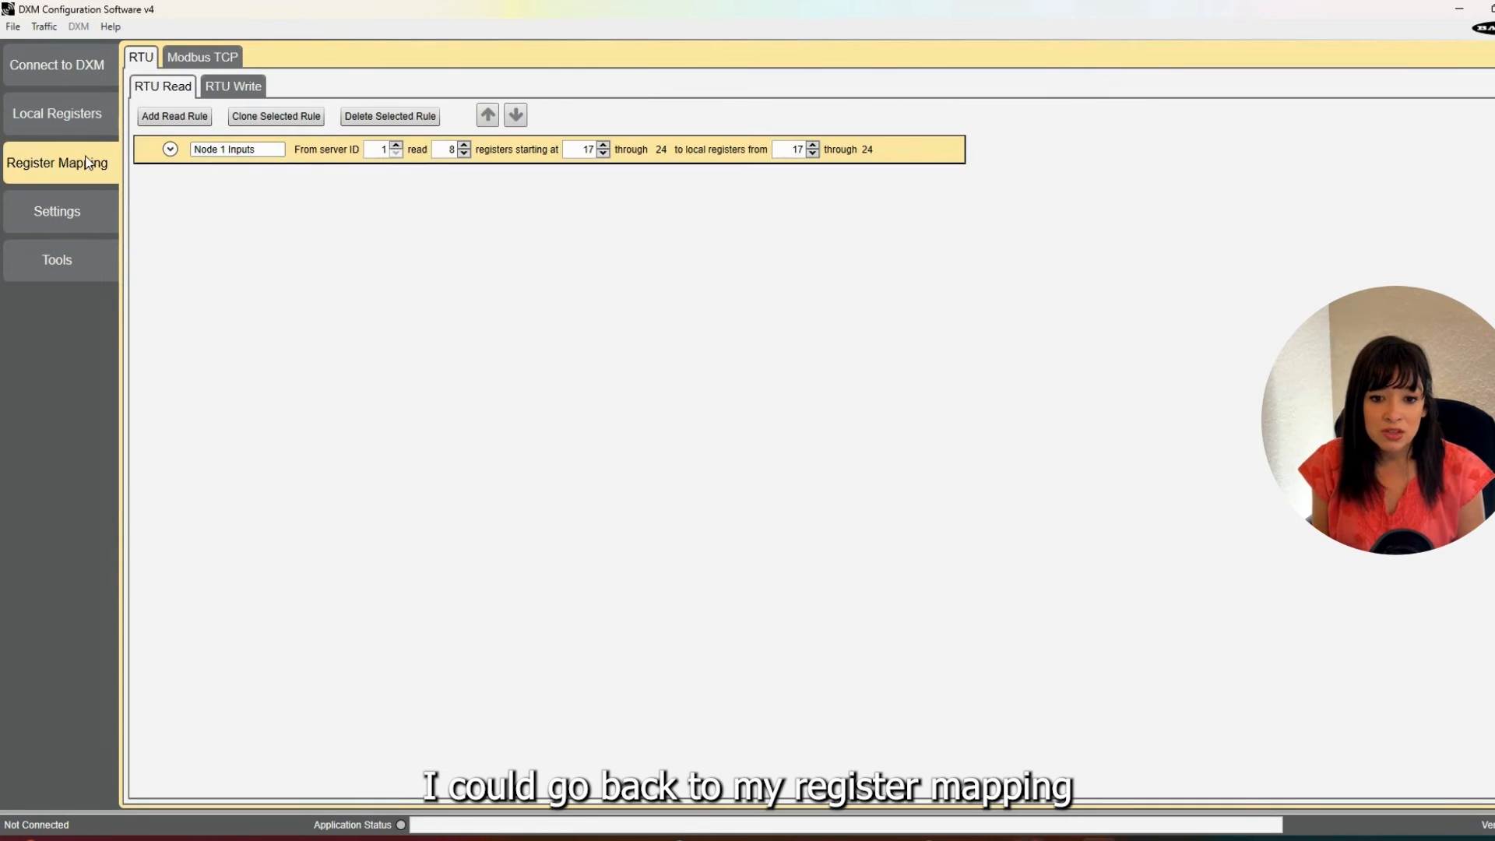
pyautogui.click(220, 88)
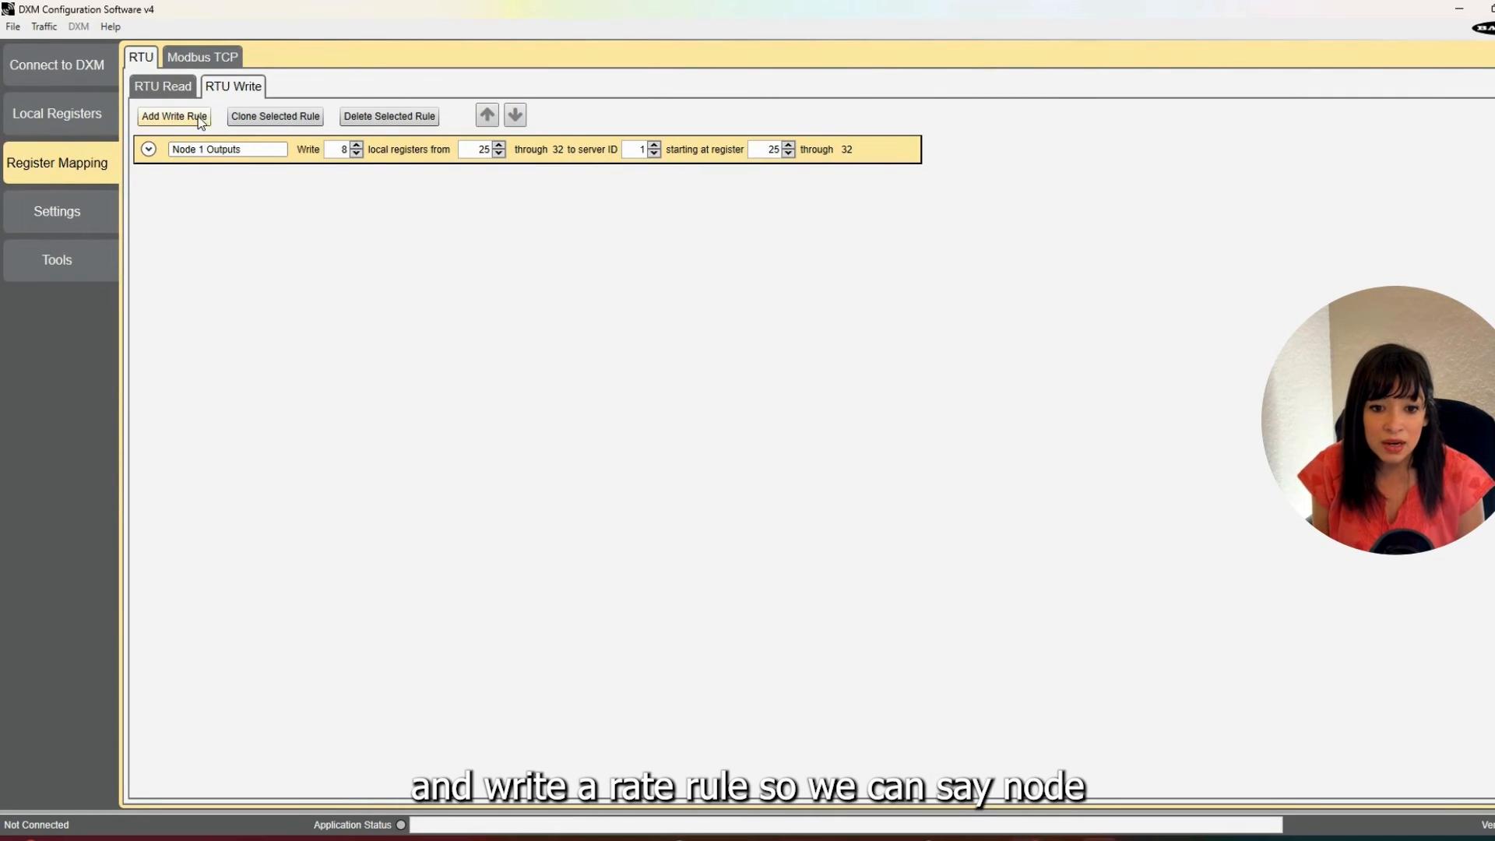
pyautogui.click(199, 118)
pyautogui.doubleClick(197, 178)
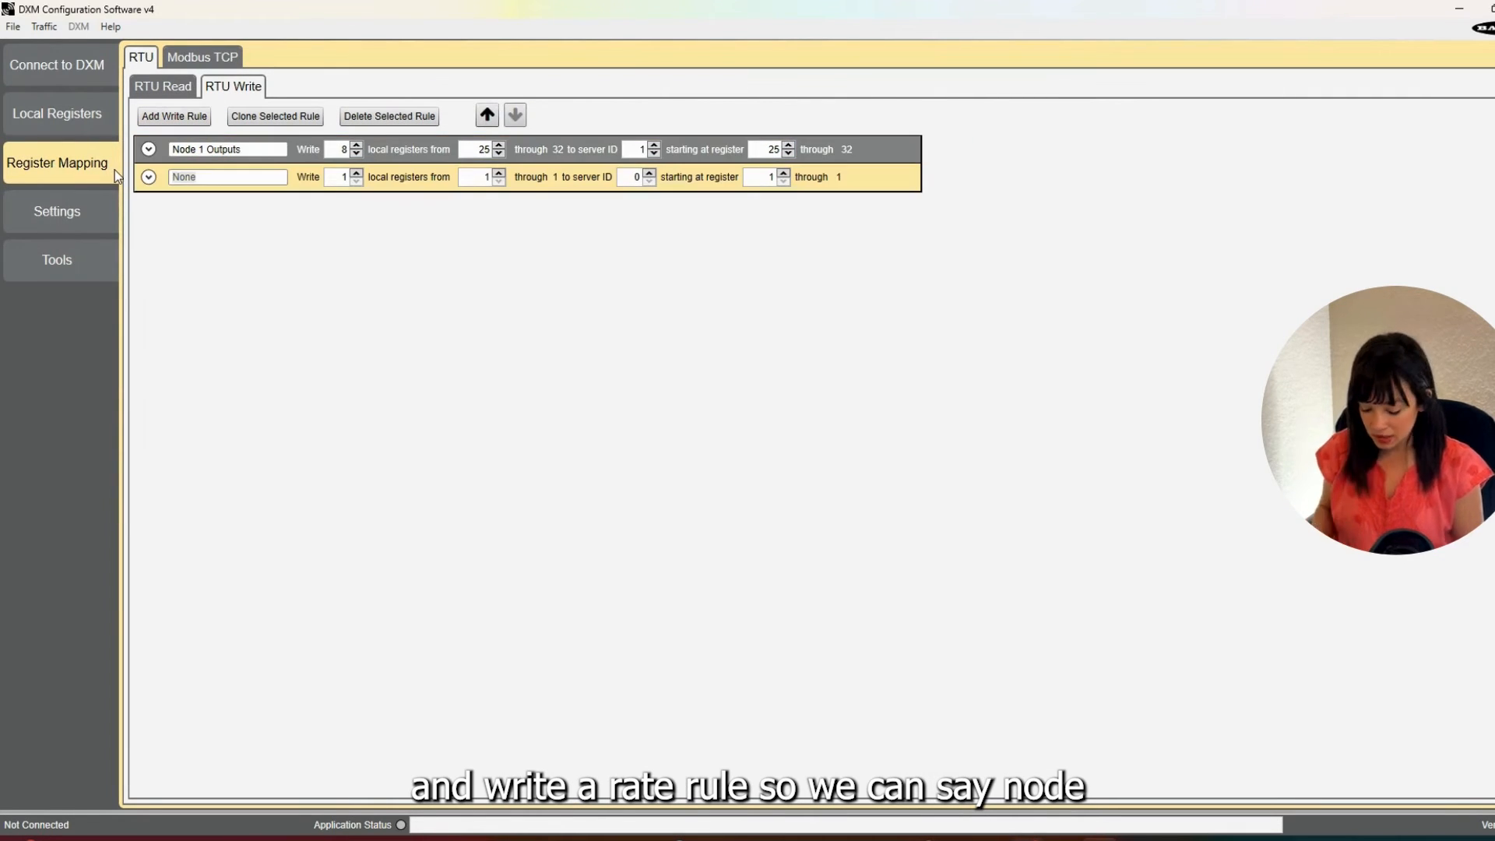
pyautogui.write('Node 1 Alarm')
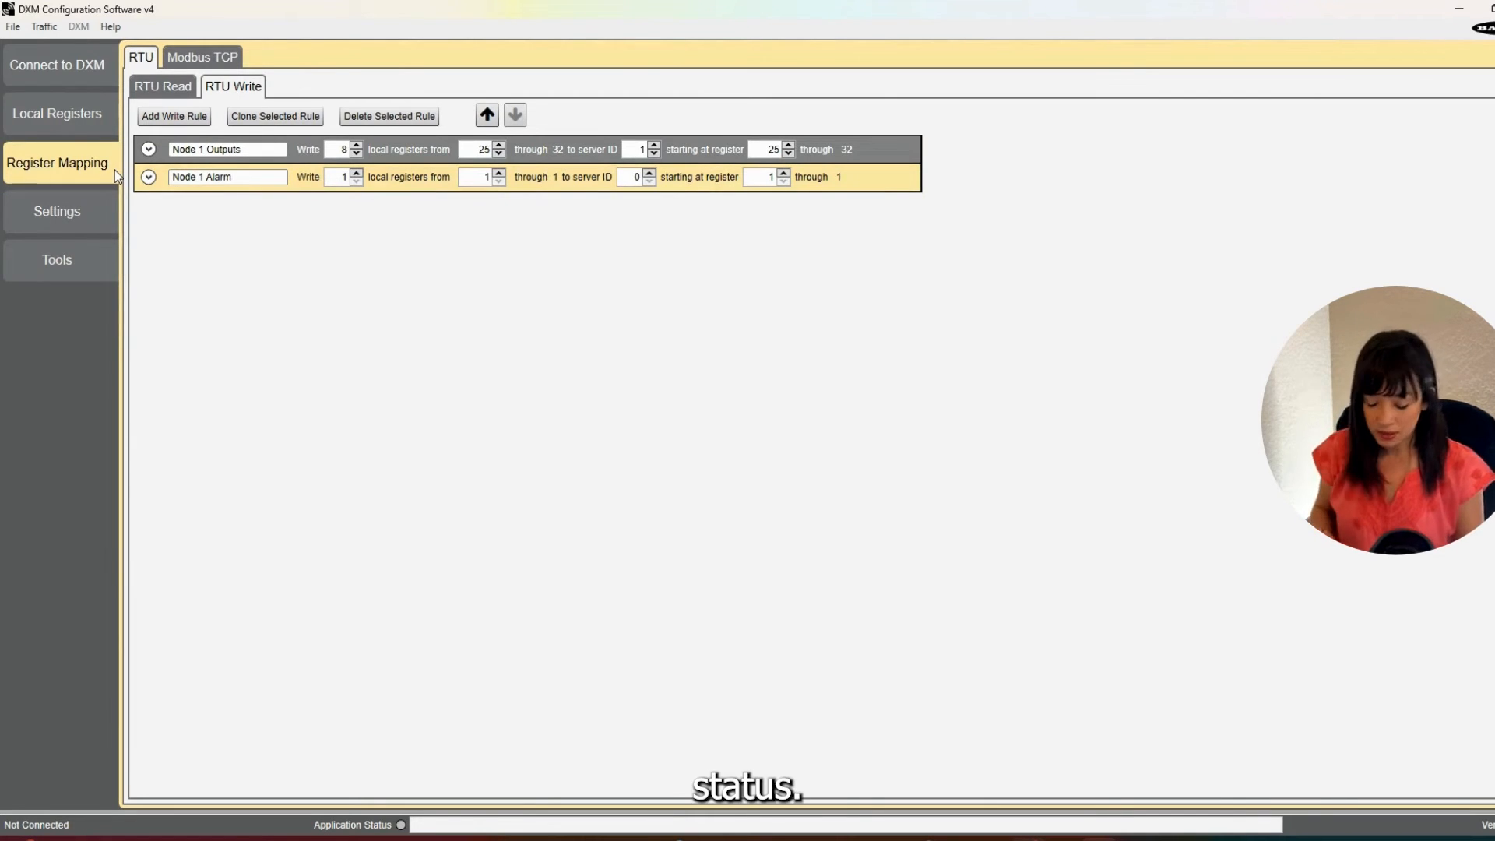
pyautogui.write(' Status')
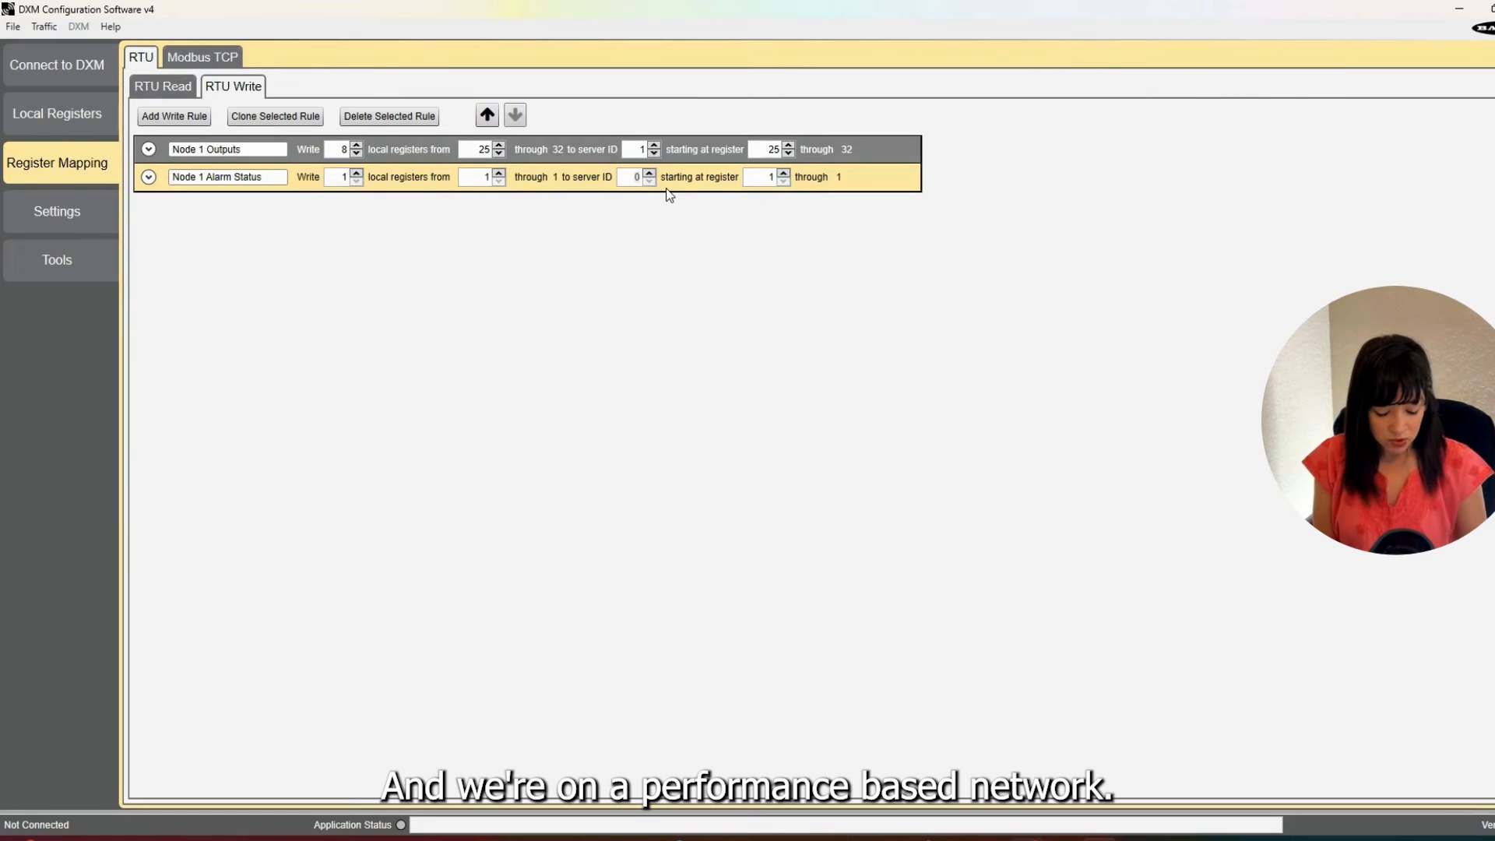
pyautogui.write('1')
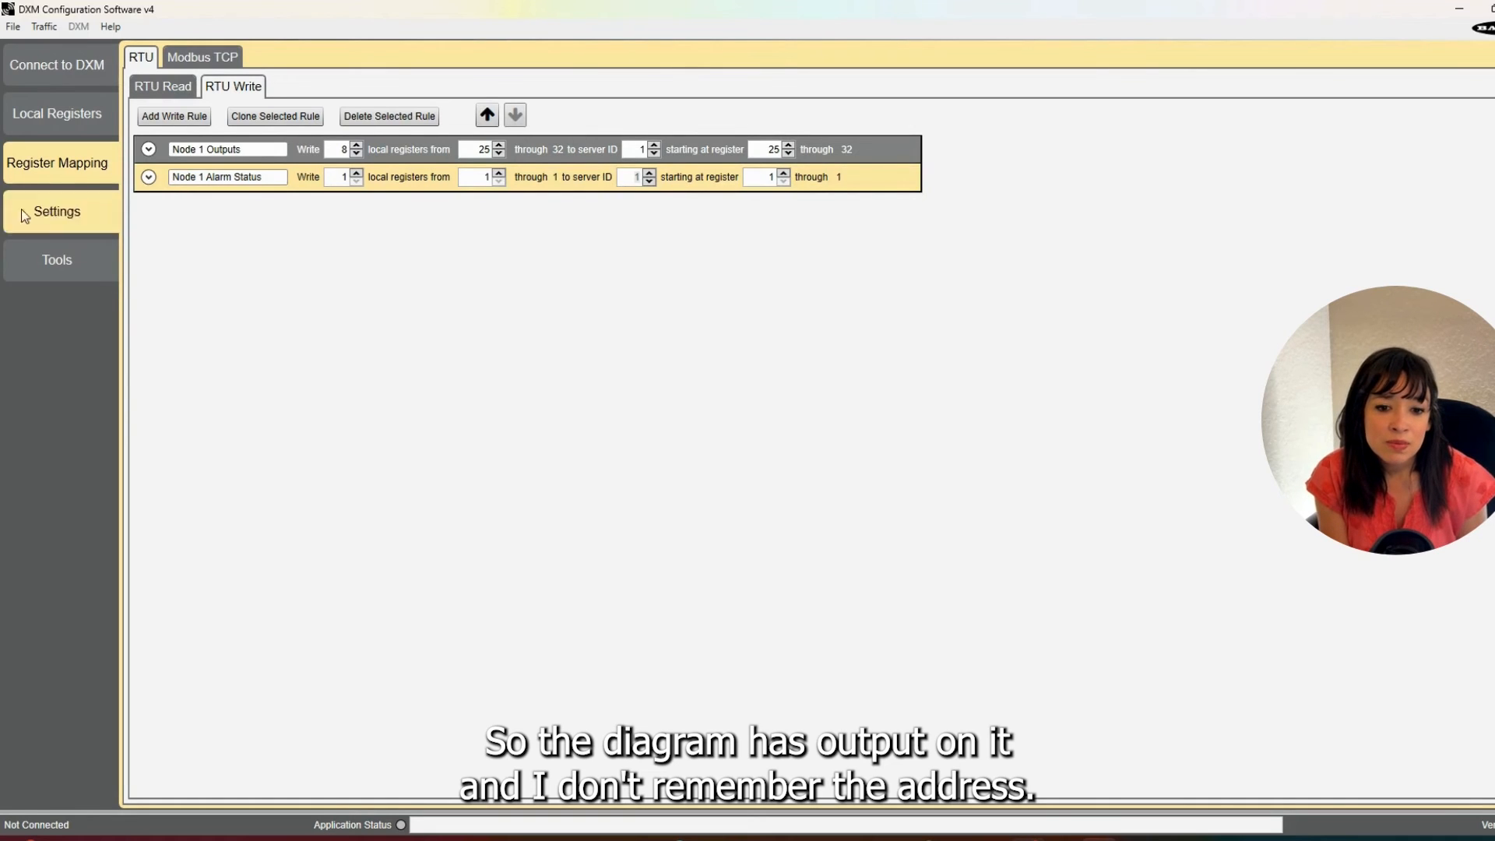
# - Look up the DXM outputs' address by choosing DXM outputs as the Register View's register source
pyautogui.click(57, 264)
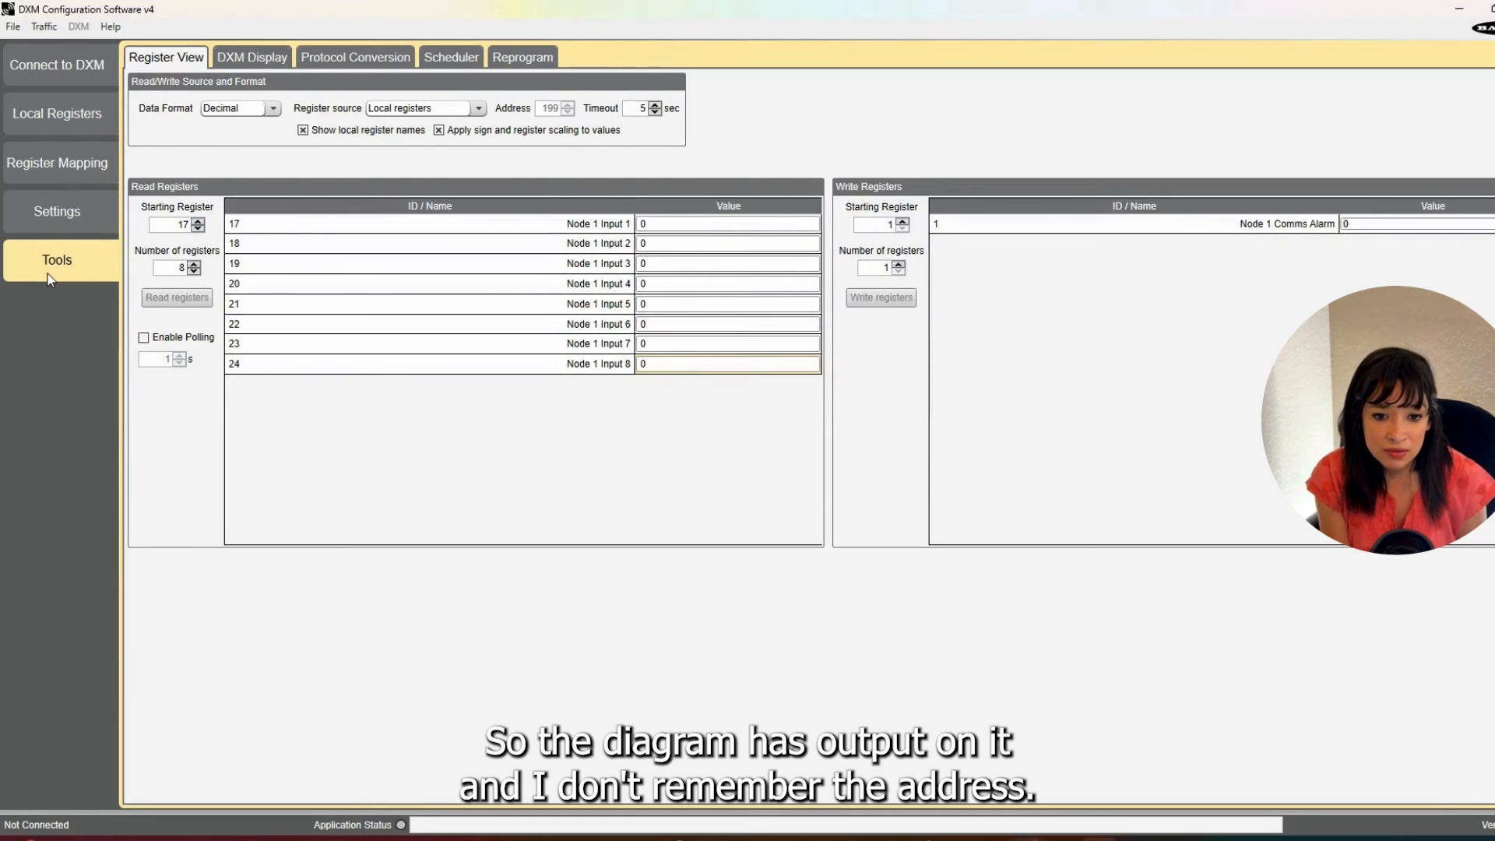
pyautogui.click(424, 111)
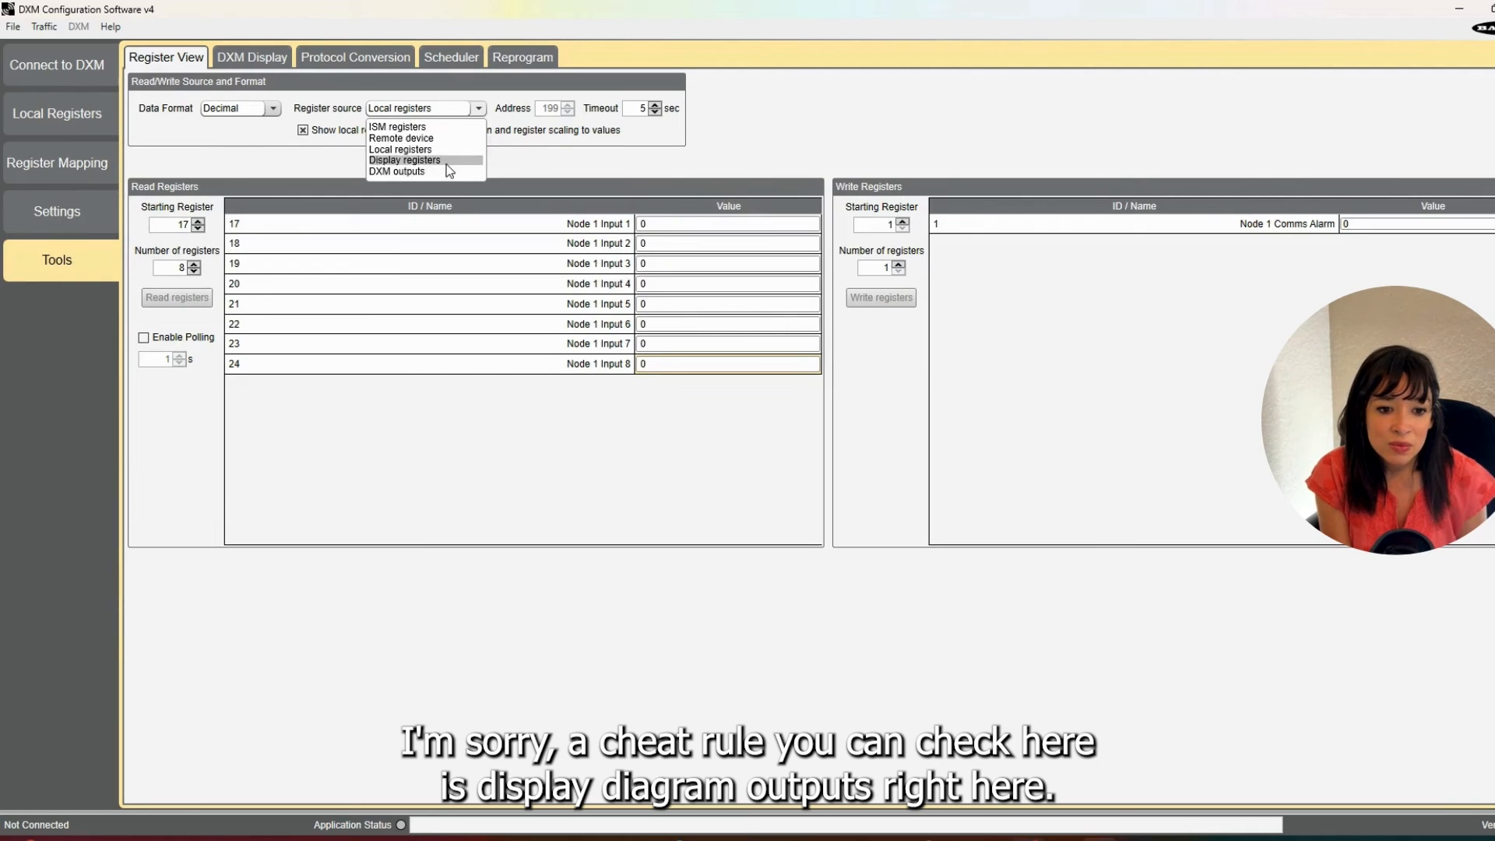
pyautogui.click(427, 173)
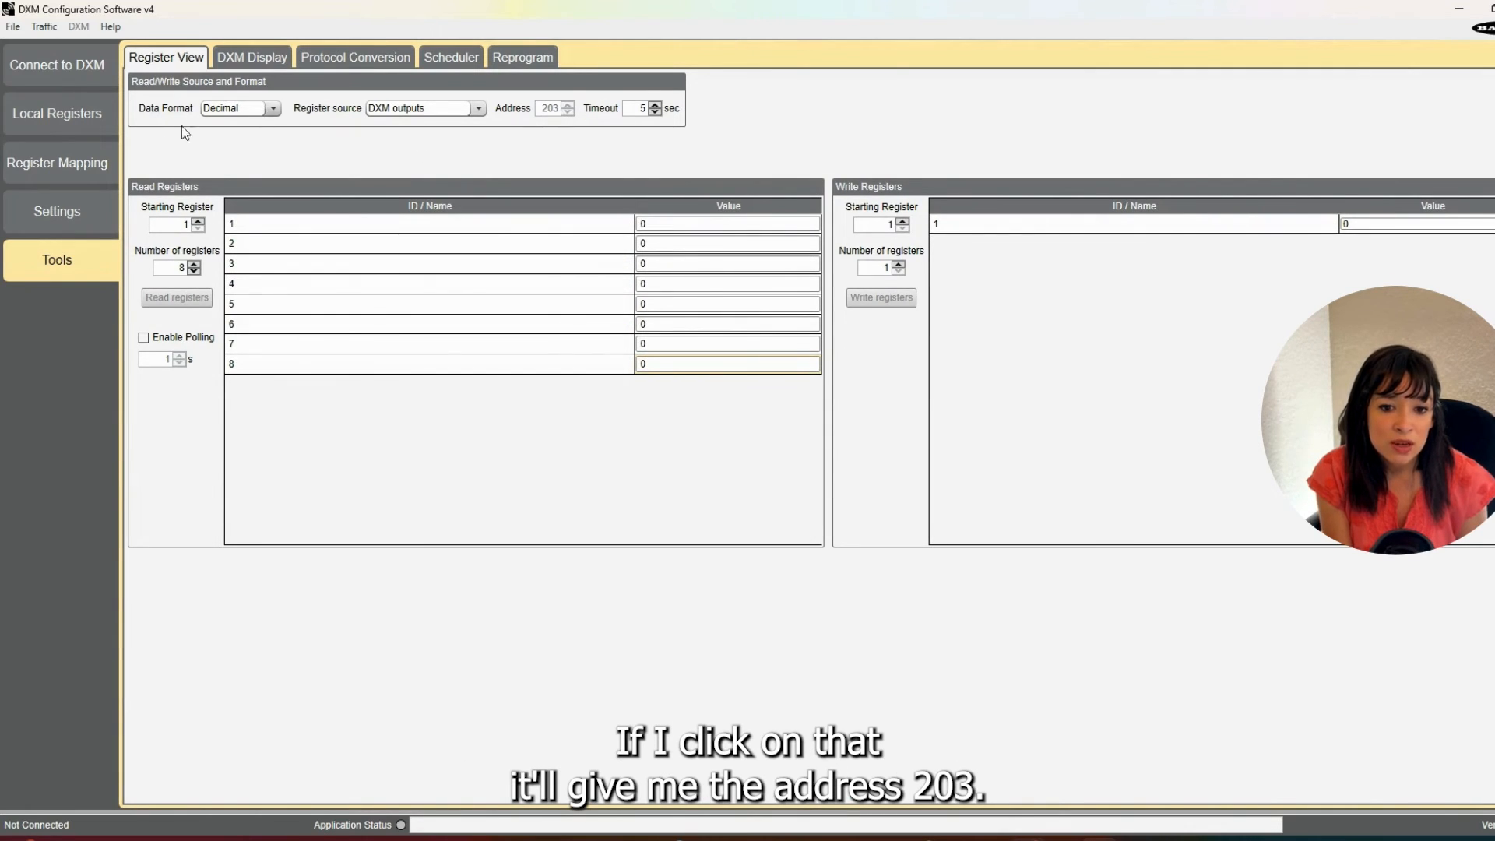
# - Set the Node 1 Alarm Status write rule to server ID 203, starting at register 2101
pyautogui.click(73, 174)
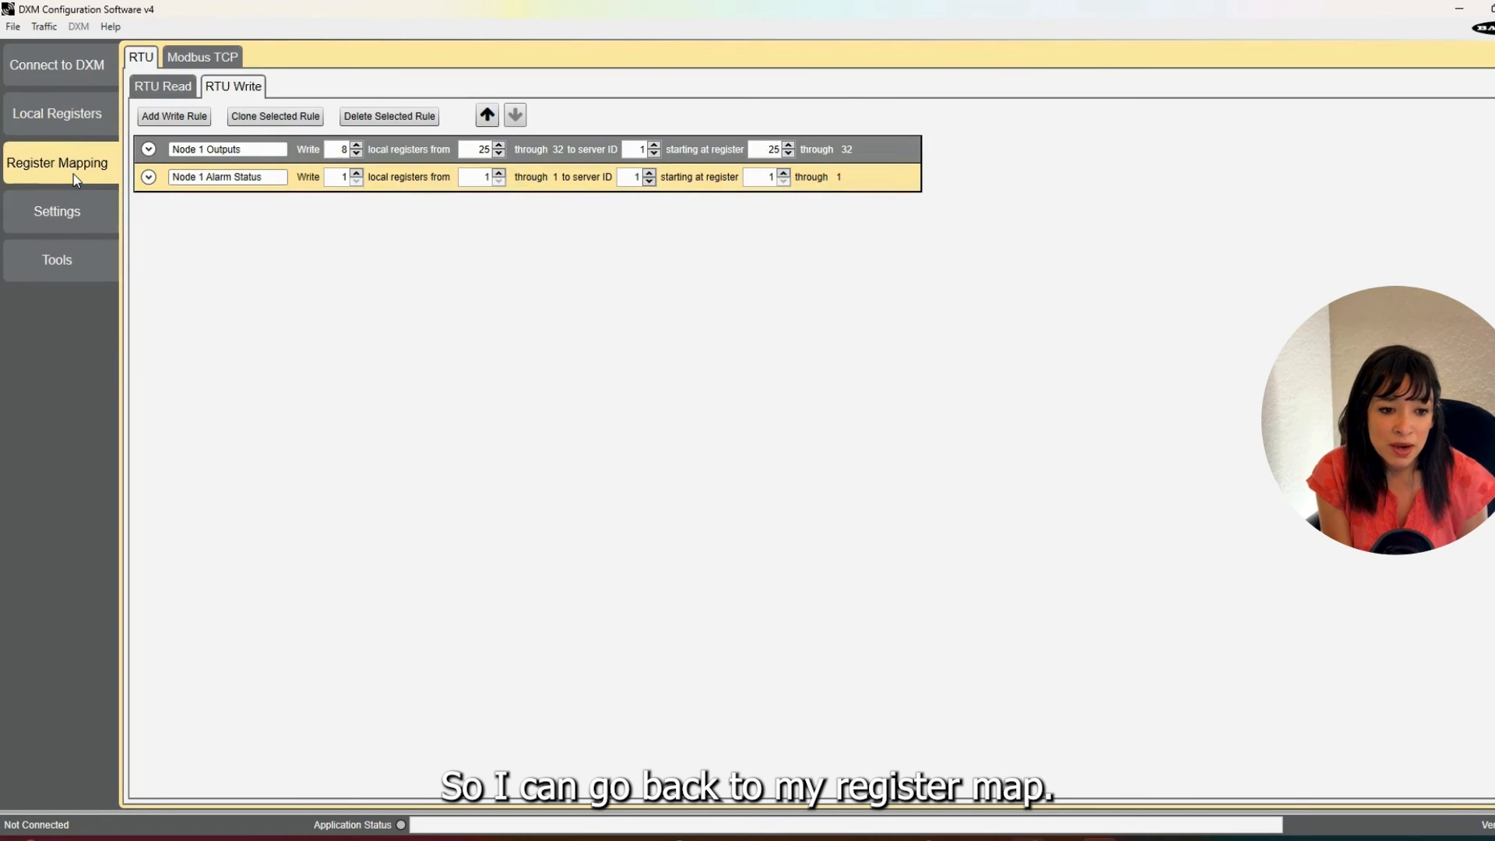
pyautogui.doubleClick(635, 177)
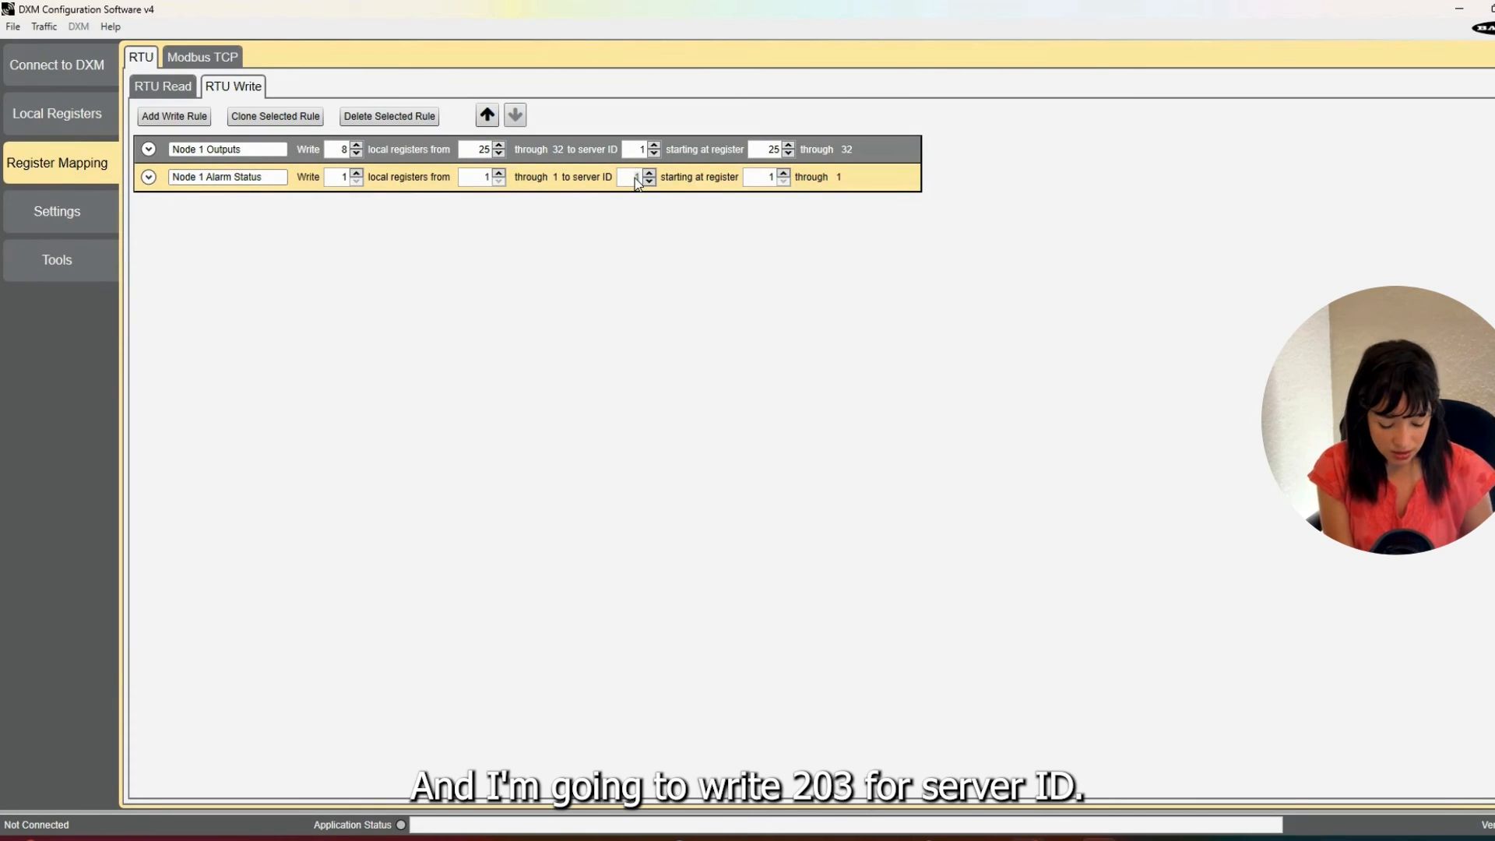
pyautogui.write('203')
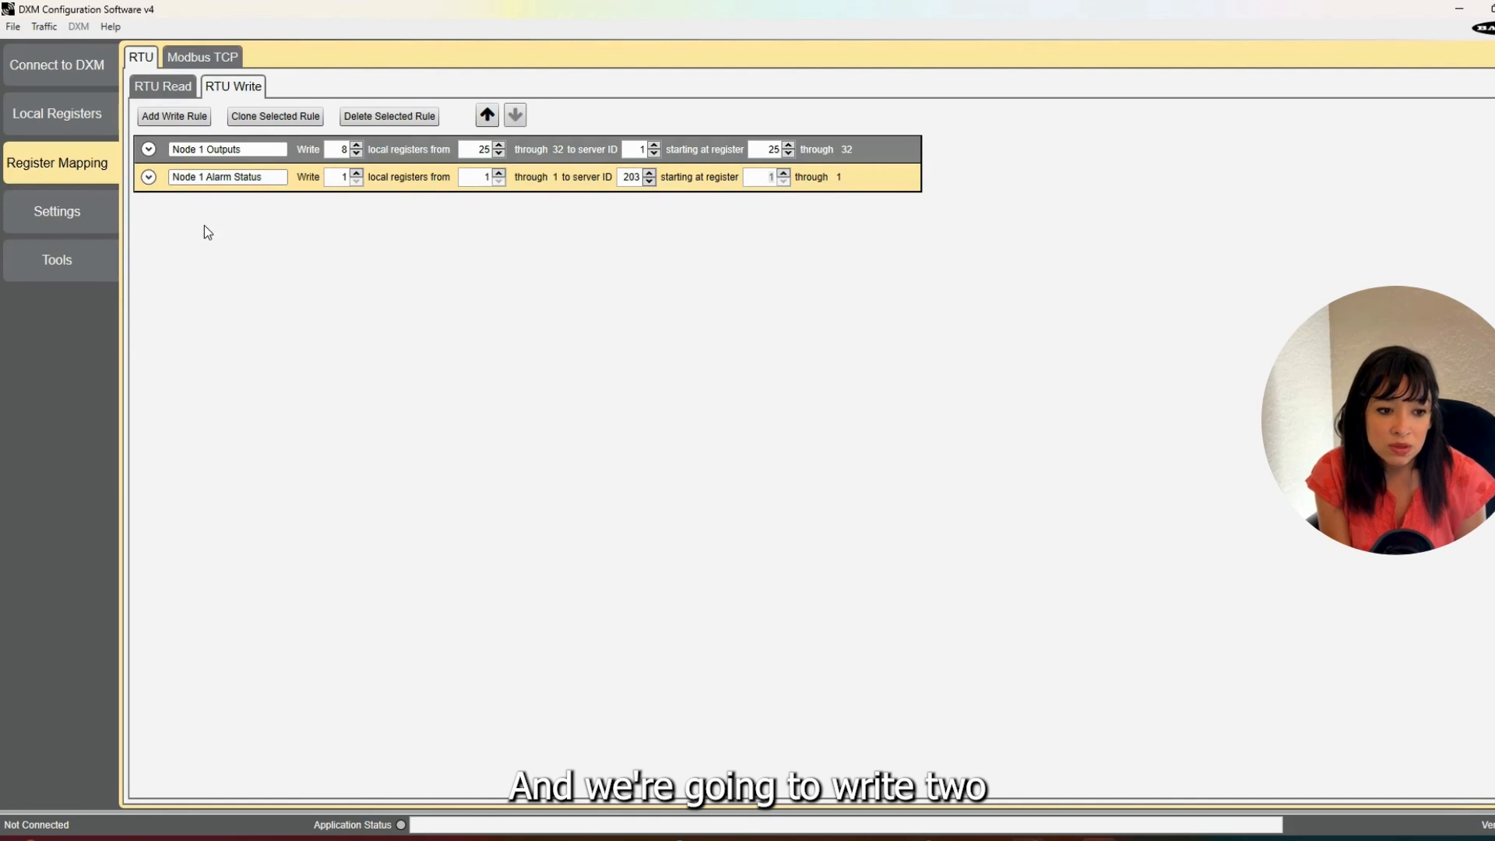
pyautogui.click(72, 271)
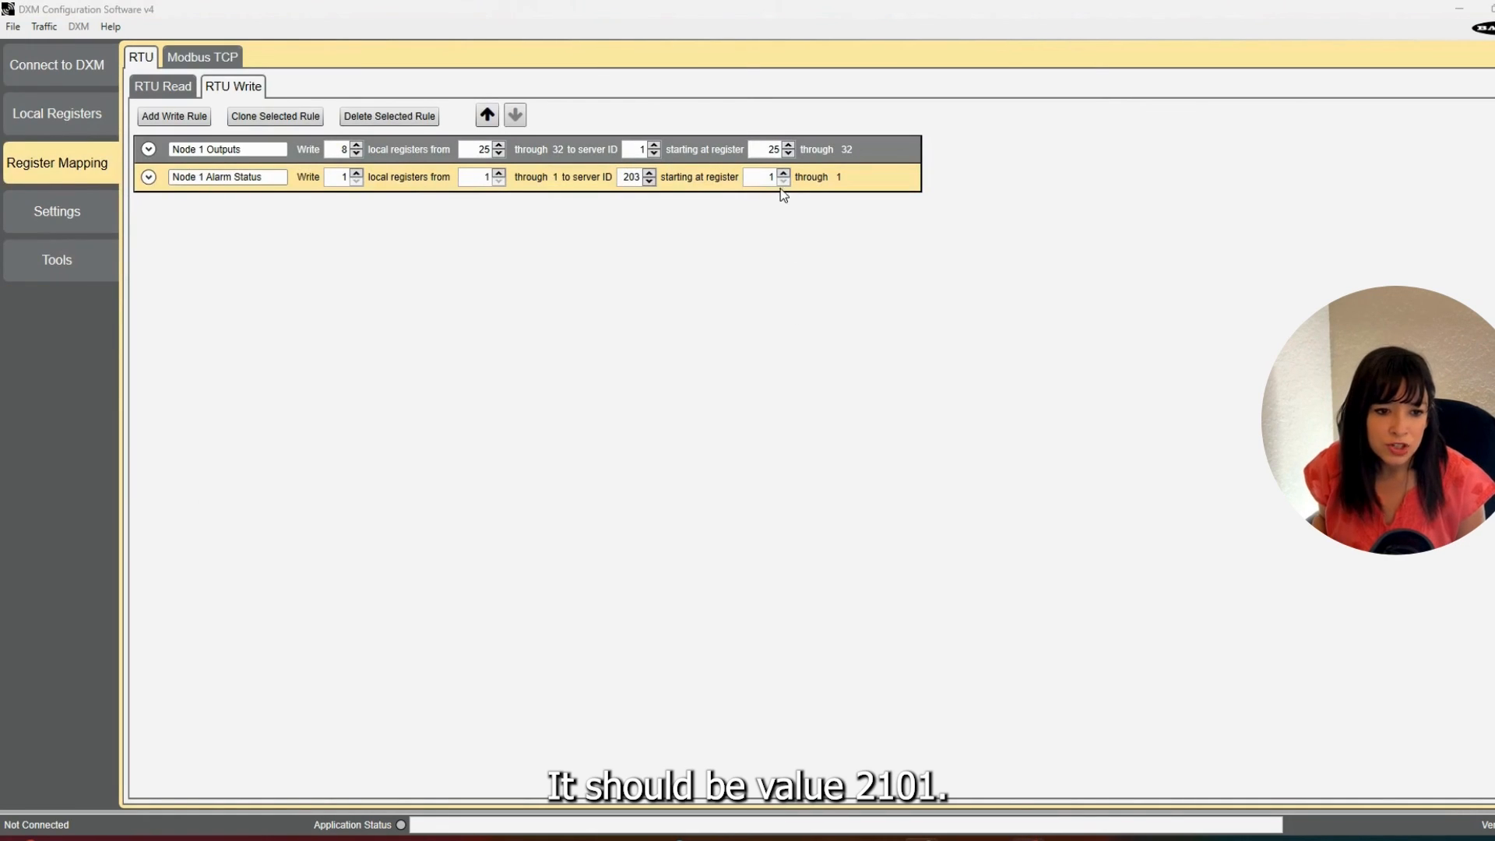
pyautogui.click(763, 179)
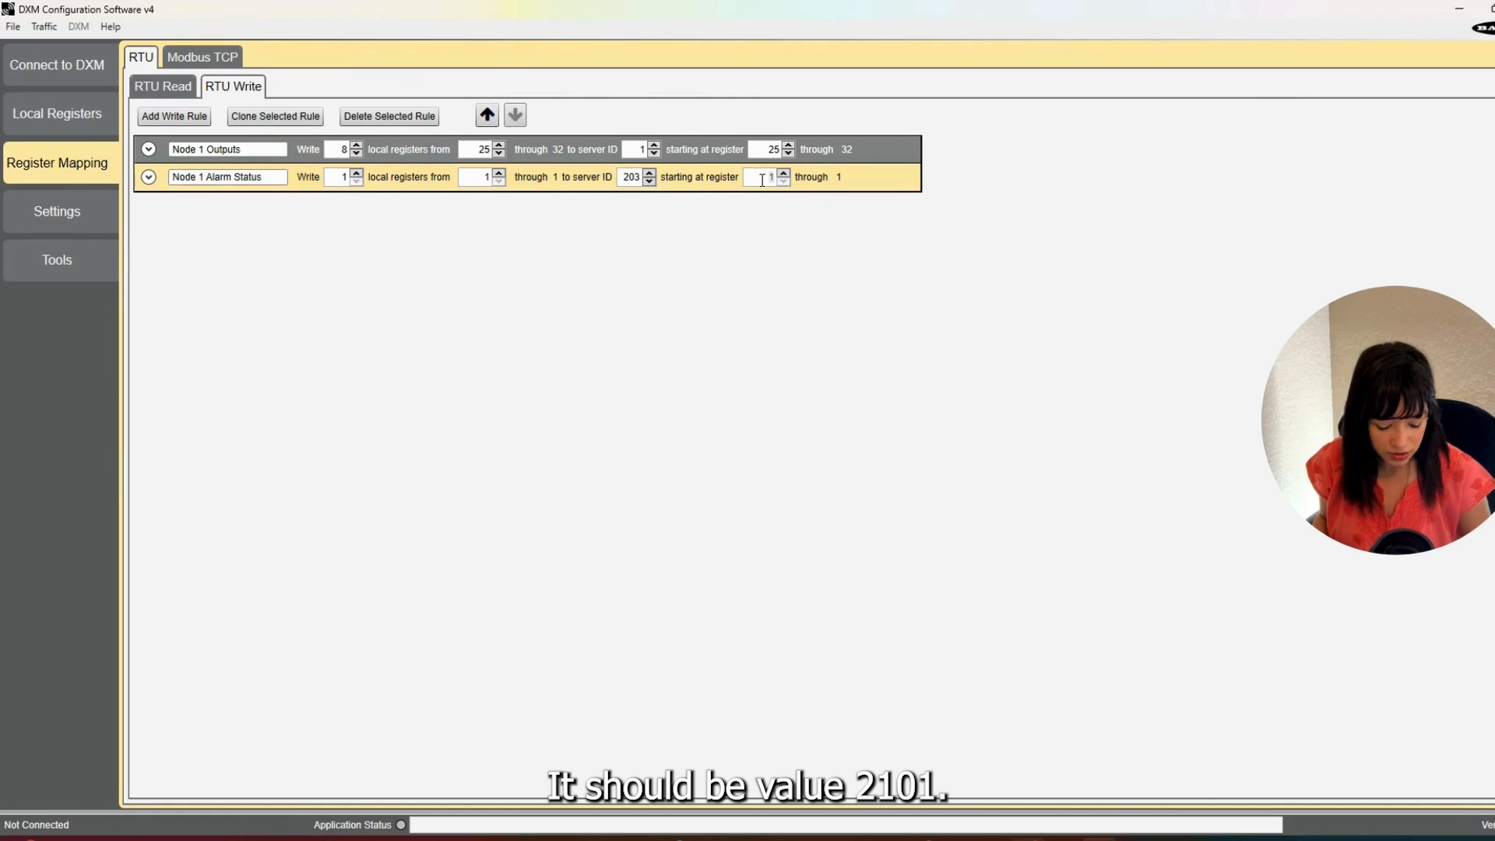
pyautogui.write('2101')
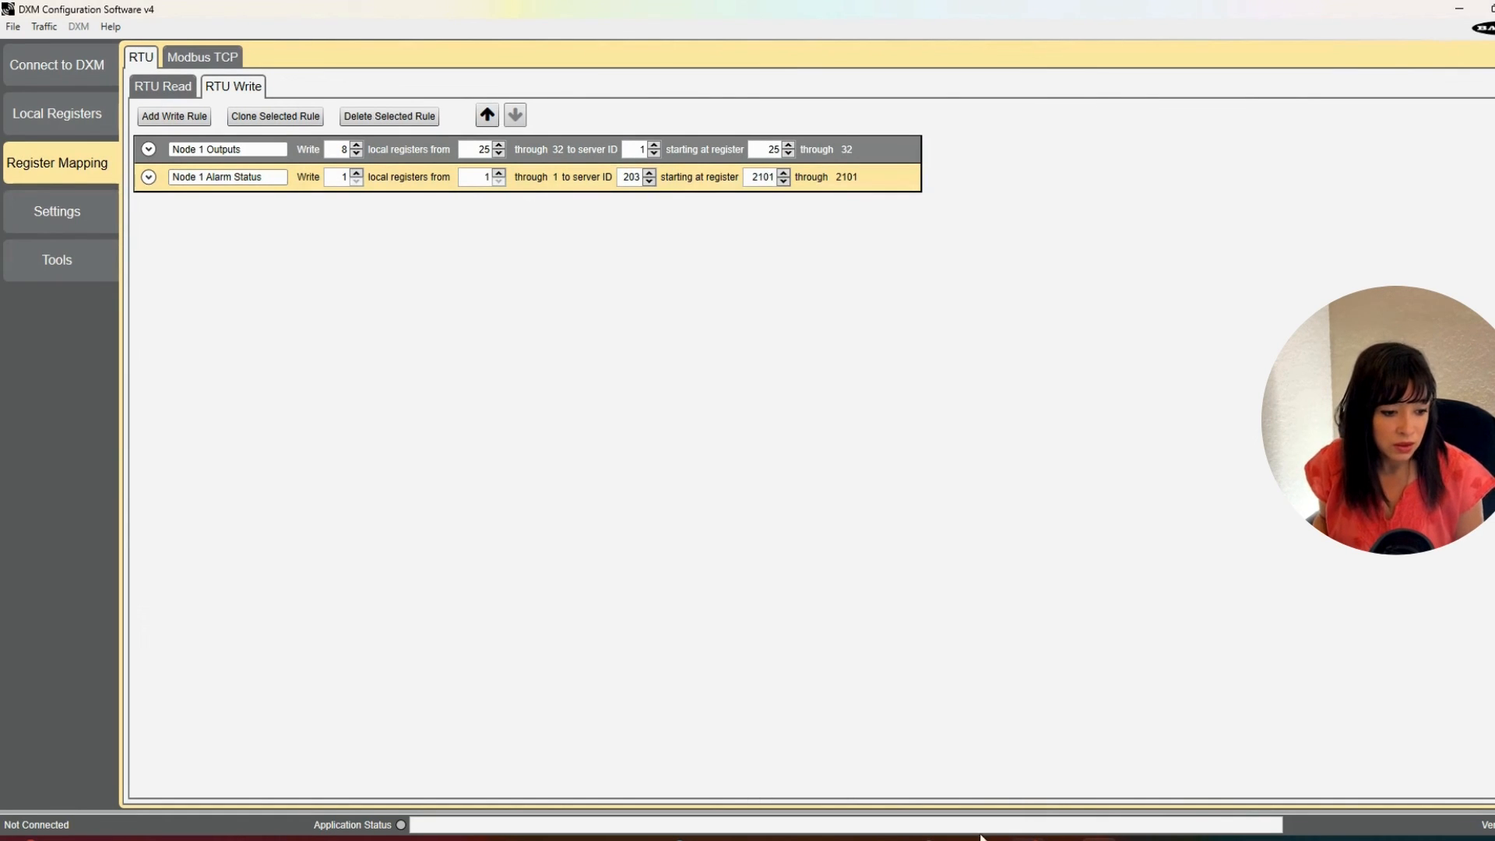
# - Check the PNP output registers on the IO Board sheet of the DXM700 Register Overview workbook in Excel, and return to DXM Configuration Software
pyautogui.hotkey('alt', 'Tab')
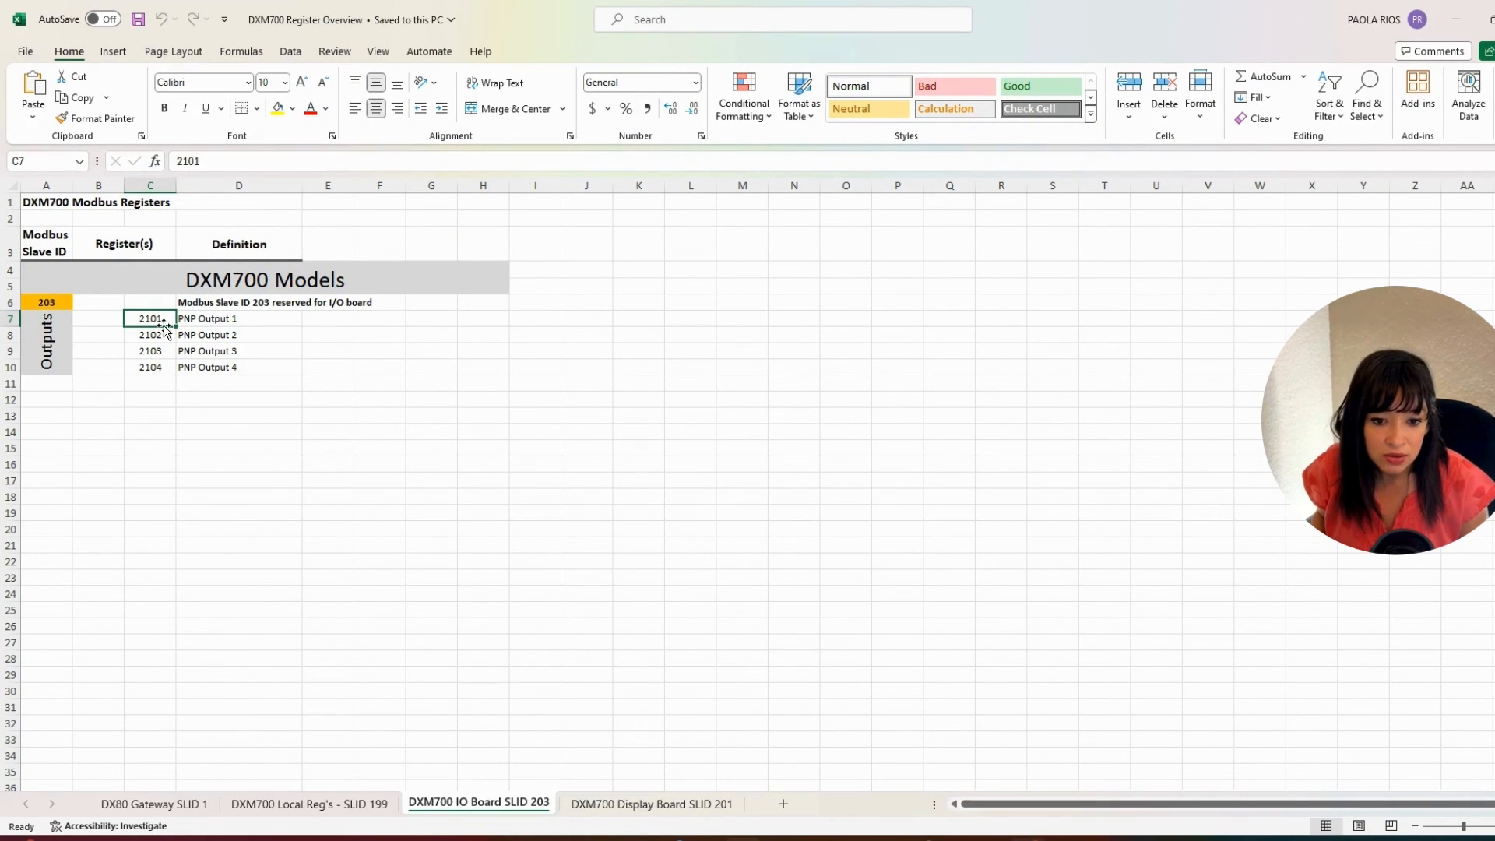
pyautogui.moveTo(165, 320); pyautogui.dragTo(200, 379)
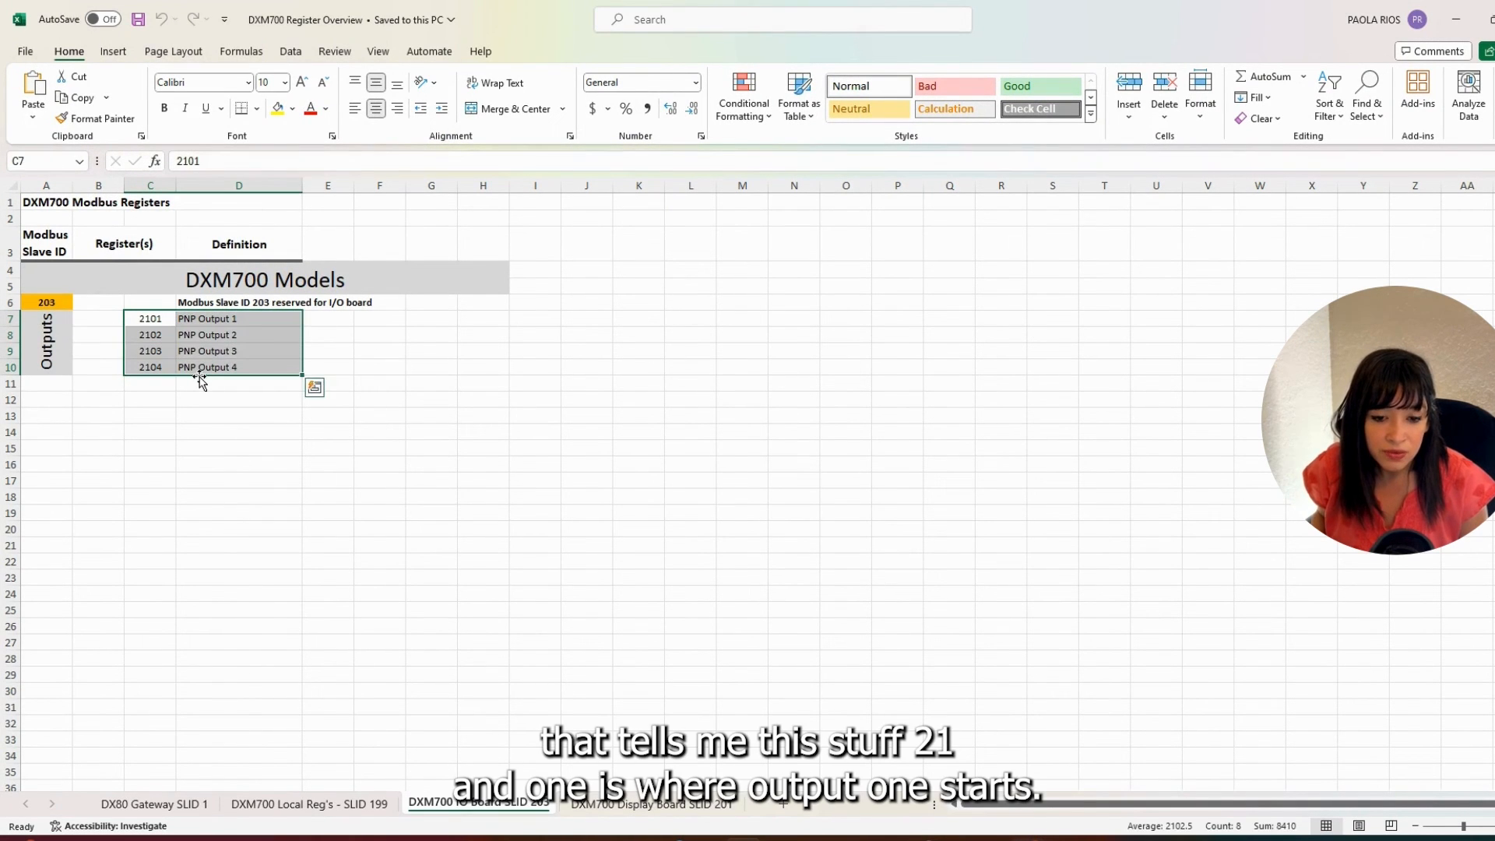
pyautogui.click(1458, 22)
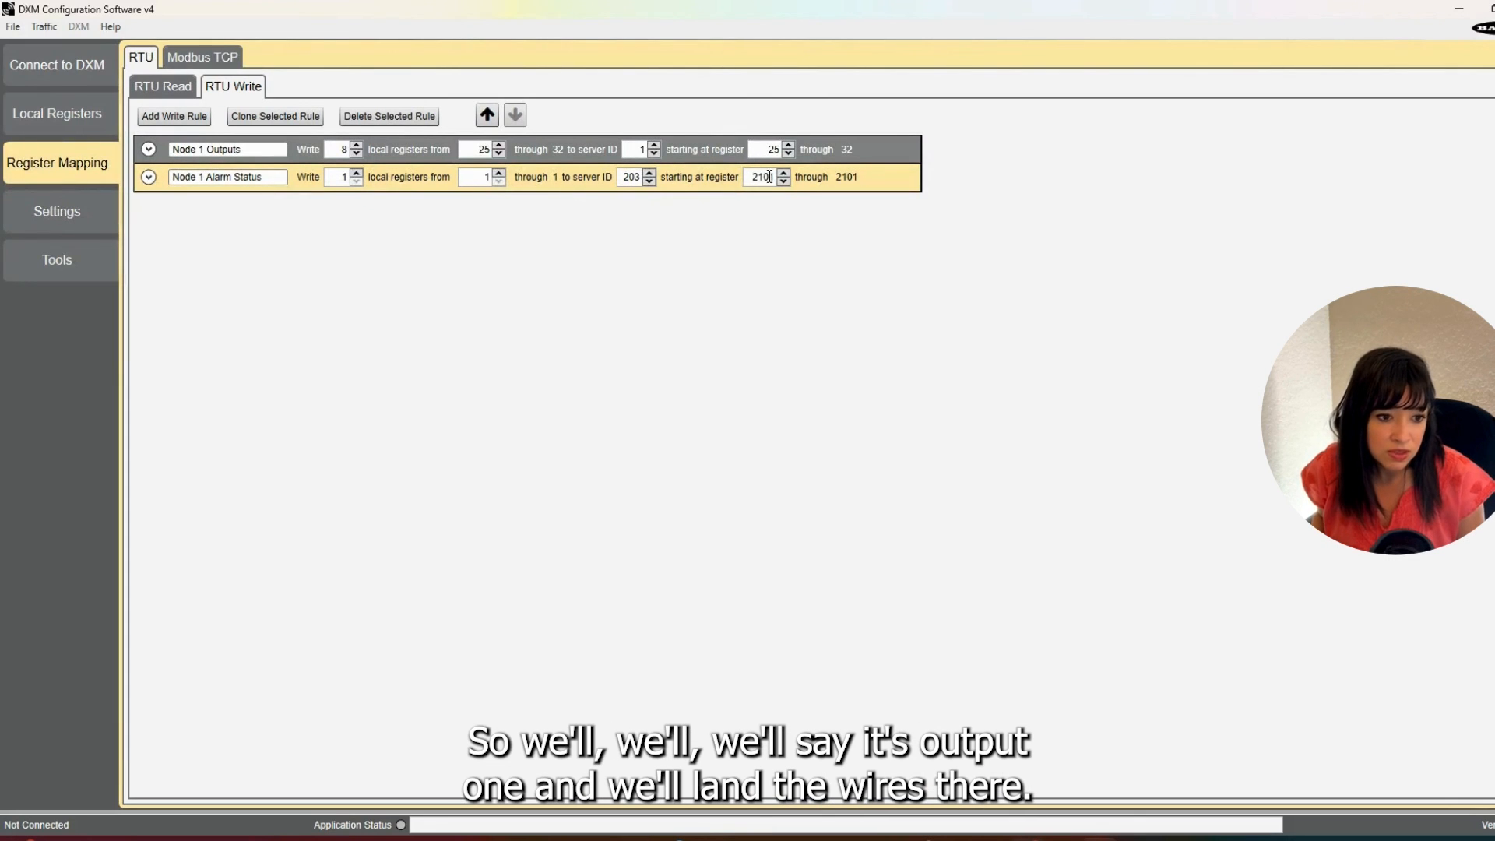